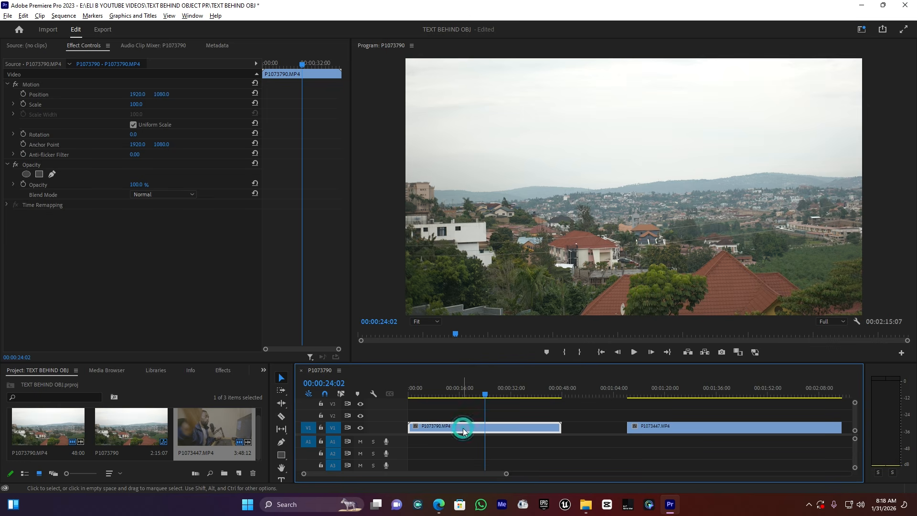
Duplicate the landscape clip onto track V2 and add a freehand Bezier opacity mask to the copy
{"action": "left_click_drag", "start_coordinate": [463, 427], "coordinate": [462, 417]}
{"action": "left_click", "coordinate": [490, 414]}
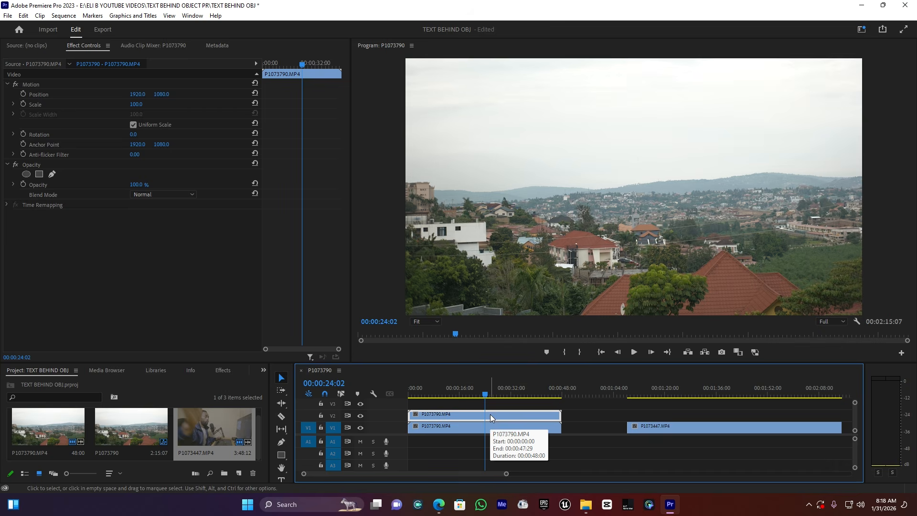
{"action": "left_click", "coordinate": [53, 174]}
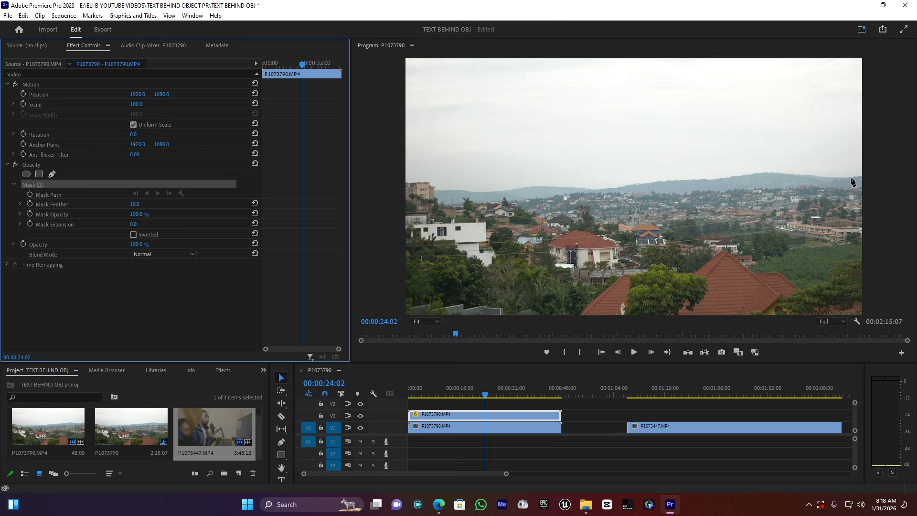
Trace mask points along the hill skyline across the left part of the frame
{"action": "left_click", "coordinate": [434, 320]}
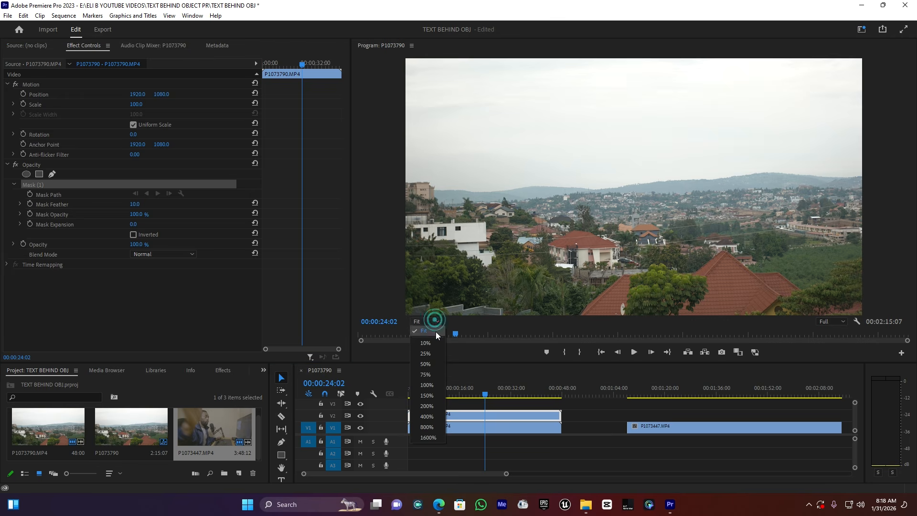
{"action": "left_click", "coordinate": [425, 374]}
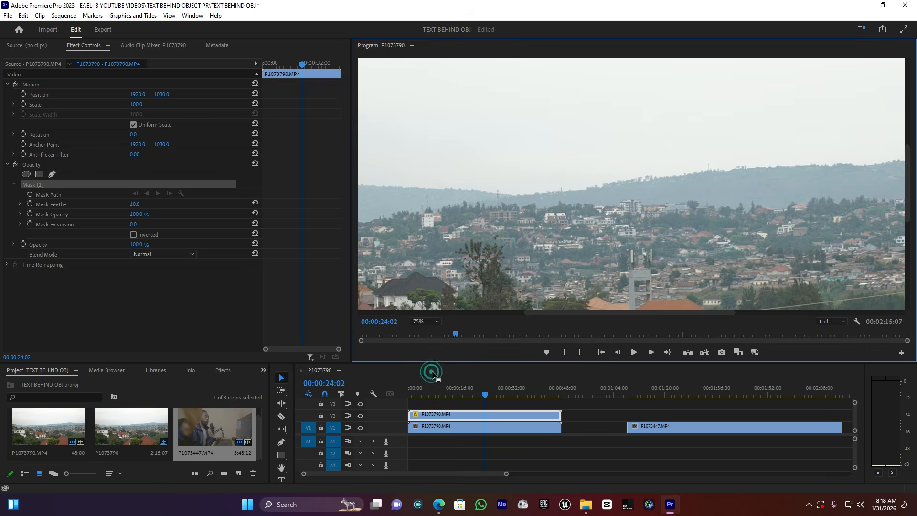
{"action": "left_click_drag", "start_coordinate": [618, 313], "coordinate": [457, 324]}
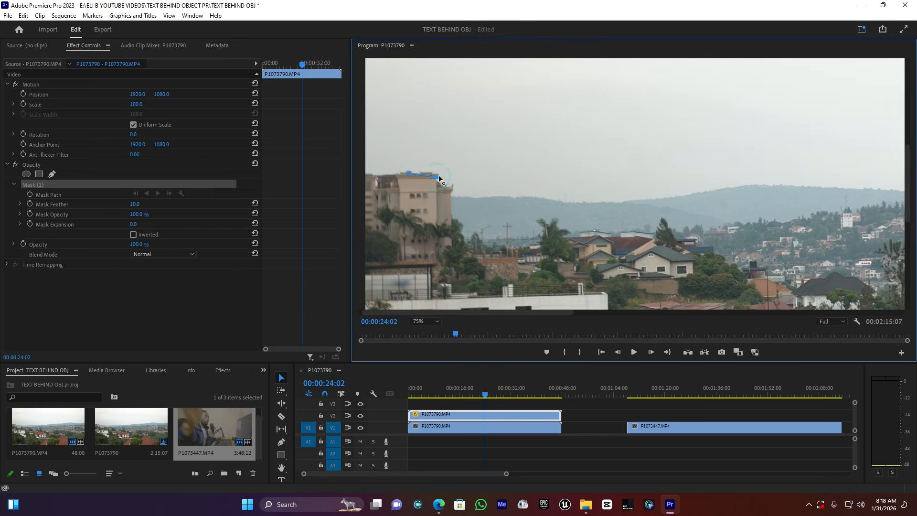
{"action": "key", "text": "ctrl+z"}
{"action": "left_click", "coordinate": [437, 183]}
{"action": "left_click", "coordinate": [475, 198]}
{"action": "left_click", "coordinate": [515, 196]}
{"action": "left_click", "coordinate": [552, 198]}
{"action": "left_click", "coordinate": [582, 203]}
{"action": "left_click", "coordinate": [613, 201]}
{"action": "left_click", "coordinate": [658, 199]}
{"action": "left_click", "coordinate": [694, 194]}
{"action": "left_click", "coordinate": [737, 186]}
{"action": "left_click", "coordinate": [769, 185]}
{"action": "left_click", "coordinate": [803, 187]}
{"action": "left_click", "coordinate": [851, 189]}
{"action": "left_click", "coordinate": [889, 189]}
Continue adding mask points along the skyline through the middle of the frame
{"action": "left_click", "coordinate": [480, 311]}
{"action": "left_click_drag", "start_coordinate": [500, 312], "coordinate": [621, 286]}
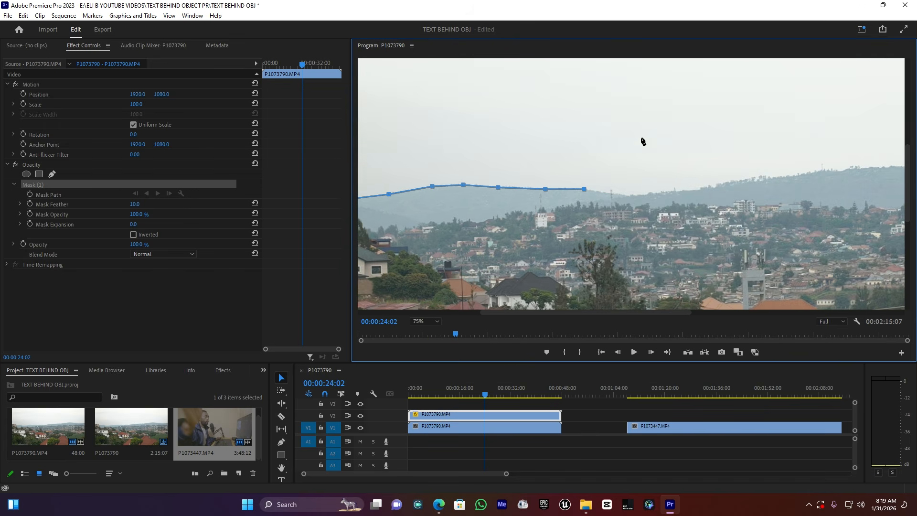
{"action": "left_click", "coordinate": [611, 192]}
{"action": "left_click", "coordinate": [650, 193]}
{"action": "left_click", "coordinate": [687, 189]}
{"action": "left_click", "coordinate": [721, 185]}
{"action": "left_click", "coordinate": [764, 177]}
{"action": "left_click", "coordinate": [819, 171]}
{"action": "left_click", "coordinate": [882, 166]}
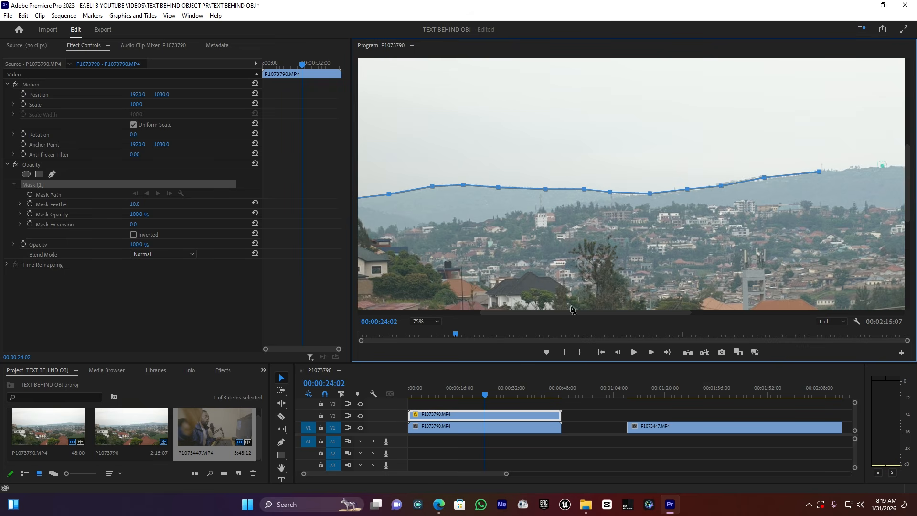
Continue the skyline mask points to the right edge of the frame
{"action": "left_click_drag", "start_coordinate": [553, 311], "coordinate": [648, 318]}
{"action": "left_click", "coordinate": [524, 164]}
{"action": "left_click", "coordinate": [564, 163]}
{"action": "left_click", "coordinate": [619, 161]}
{"action": "left_click", "coordinate": [667, 152]}
{"action": "left_click", "coordinate": [731, 143]}
{"action": "left_click", "coordinate": [795, 147]}
{"action": "left_click", "coordinate": [857, 148]}
{"action": "left_click_drag", "start_coordinate": [696, 317], "coordinate": [748, 317]}
{"action": "left_click", "coordinate": [750, 153]}
{"action": "left_click", "coordinate": [803, 159]}
{"action": "left_click", "coordinate": [854, 157]}
{"action": "left_click", "coordinate": [884, 155]}
Close the mask by adding points at the bottom-right and bottom-left corners and ending on the first point
{"action": "left_click", "coordinate": [425, 321]}
{"action": "left_click", "coordinate": [425, 337]}
{"action": "left_click", "coordinate": [866, 314]}
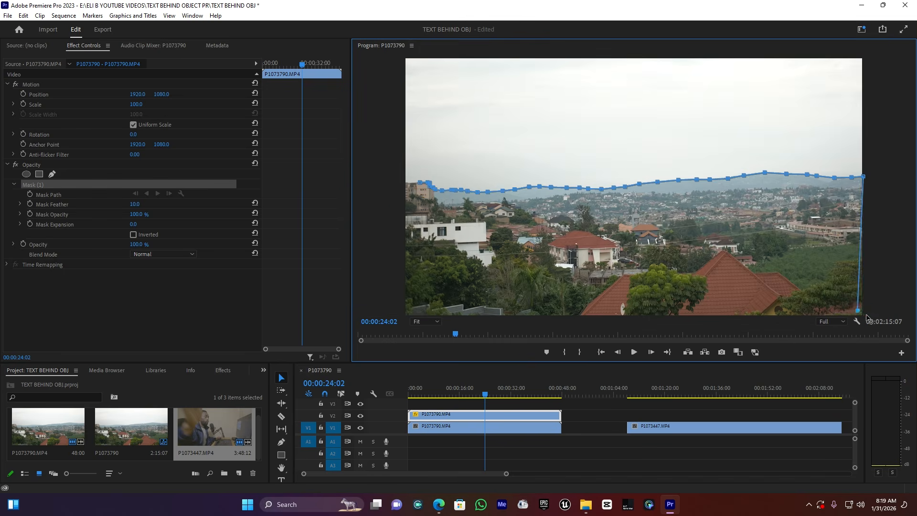
{"action": "left_click", "coordinate": [400, 314]}
{"action": "left_click", "coordinate": [401, 184]}
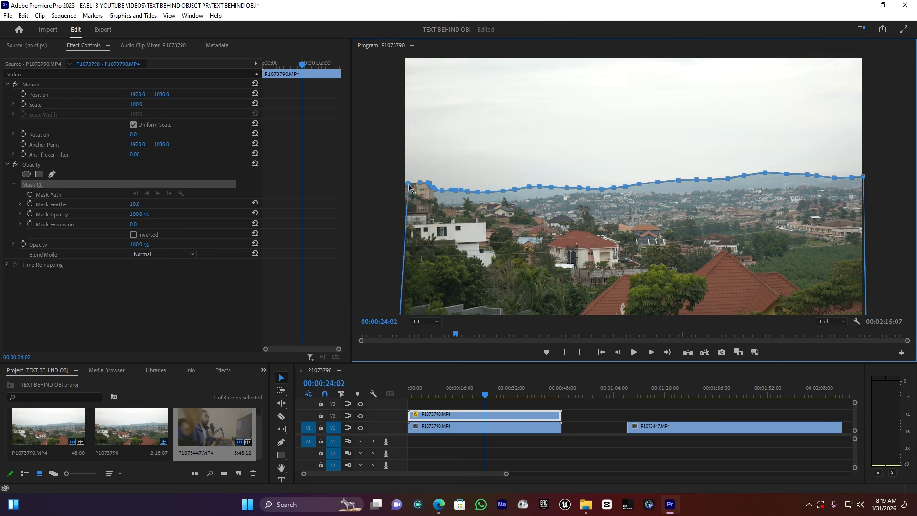
{"action": "left_click", "coordinate": [419, 184]}
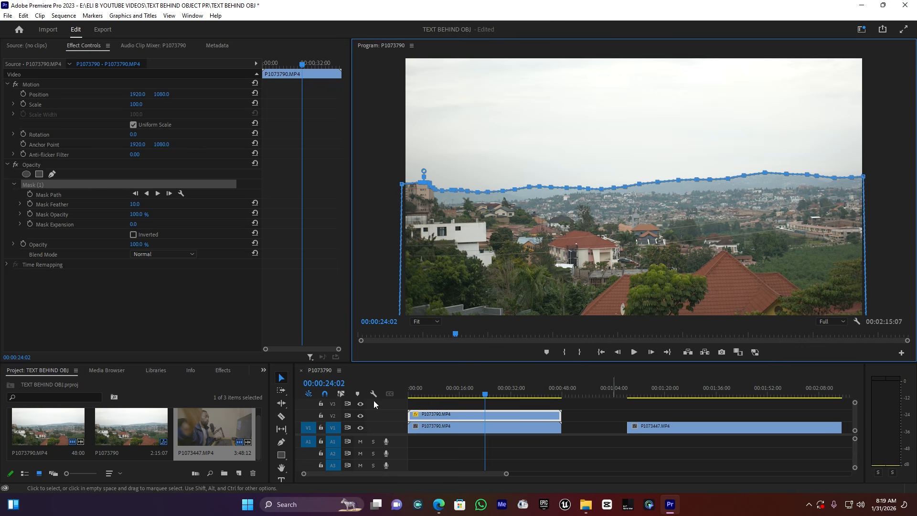
Create a text graphic reading TEXT in the sky with the Type tool and open its text properties
{"action": "left_click", "coordinate": [388, 435]}
{"action": "scroll", "coordinate": [377, 449], "scroll_direction": "up", "scroll_amount": 1}
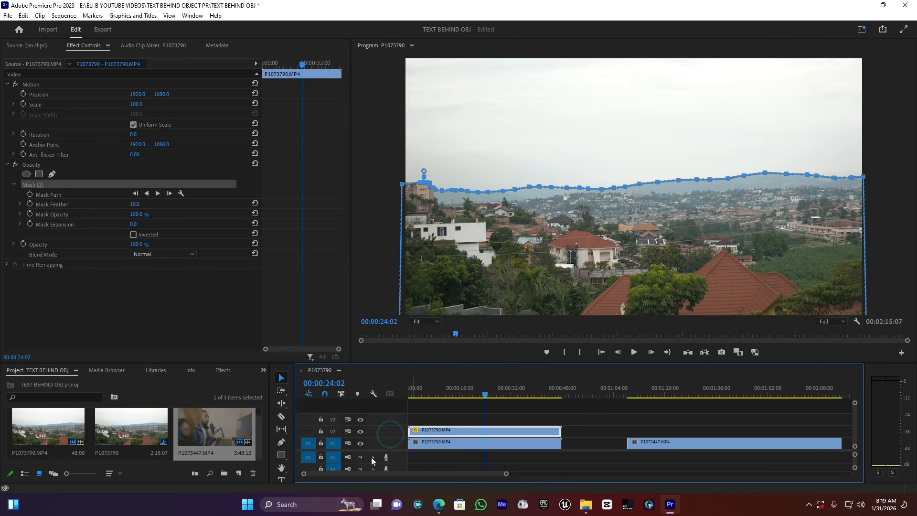
{"action": "left_click", "coordinate": [282, 480]}
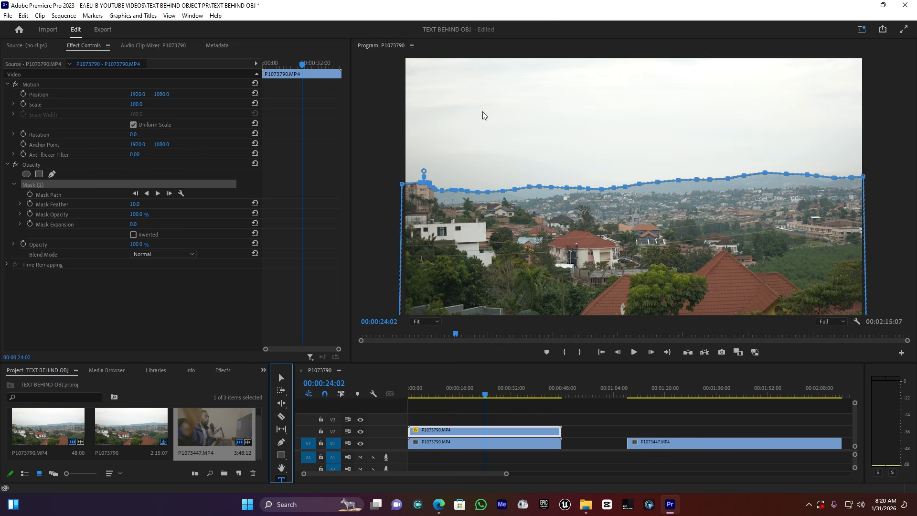
{"action": "left_click", "coordinate": [515, 135]}
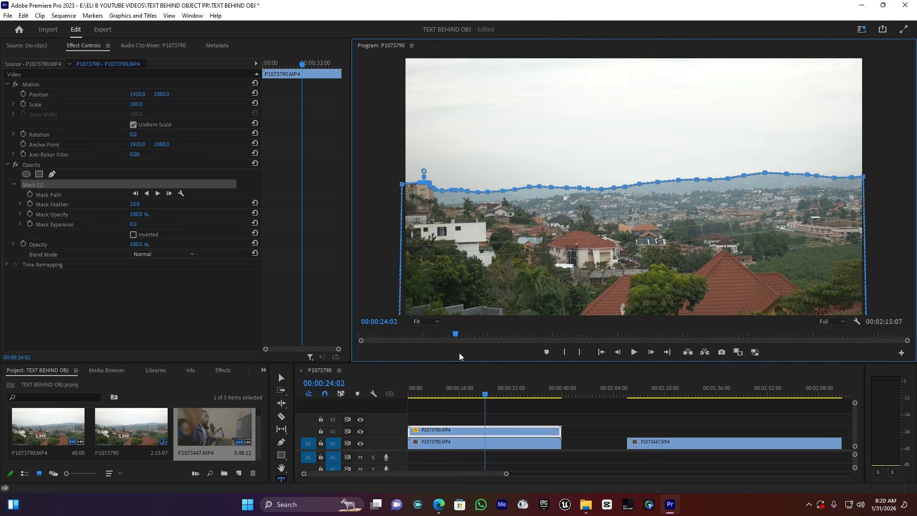
{"action": "left_click", "coordinate": [510, 417]}
{"action": "left_click", "coordinate": [521, 123]}
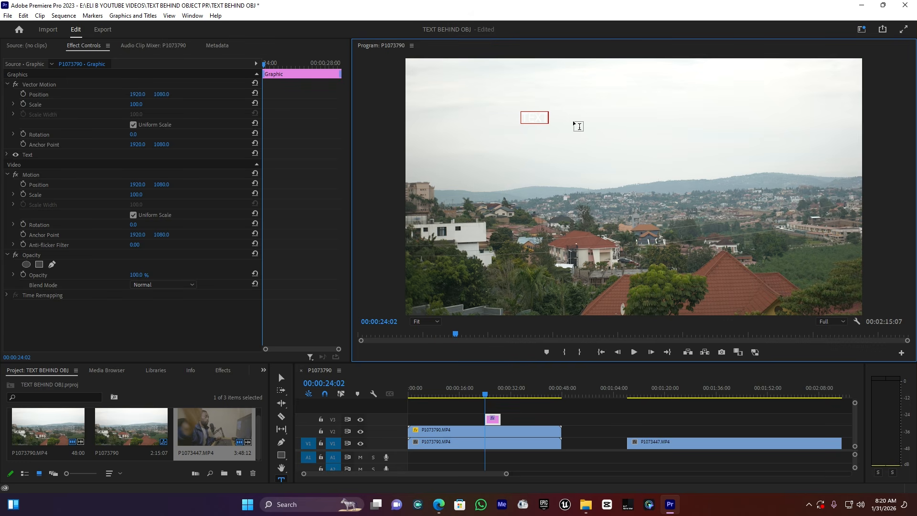
{"action": "double_click", "coordinate": [526, 117]}
{"action": "left_click", "coordinate": [6, 155]}
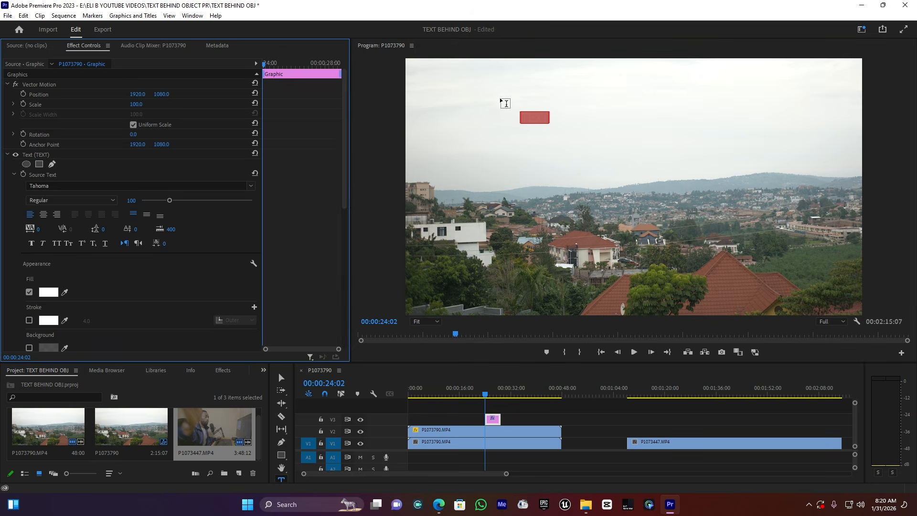
Set the text fill color to dark red
{"action": "left_click", "coordinate": [51, 291]}
{"action": "mouse_move", "coordinate": [407, 276]}
{"action": "left_mouse_down"}
{"action": "mouse_move", "coordinate": [464, 291]}
{"action": "mouse_move", "coordinate": [464, 269]}
{"action": "left_mouse_up"}
{"action": "left_click", "coordinate": [564, 181]}
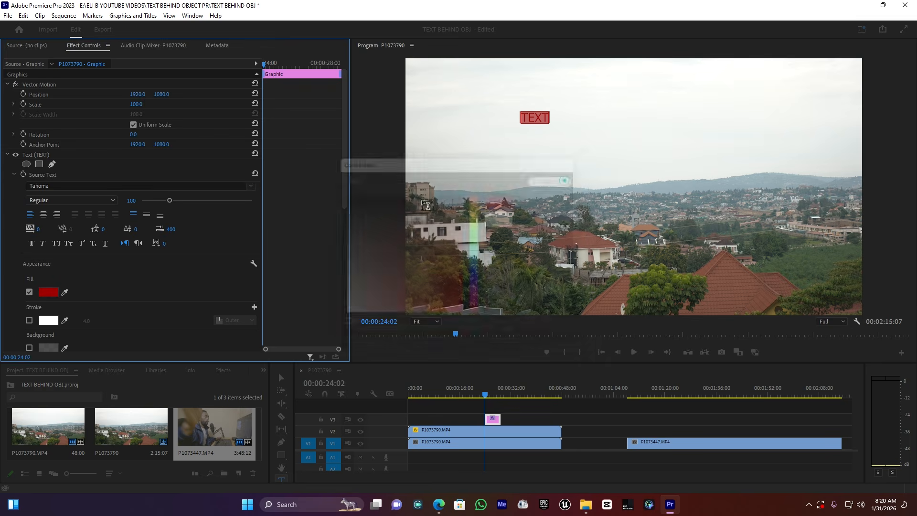
Change the text font to Akira Expanded
{"action": "left_click", "coordinate": [254, 187]}
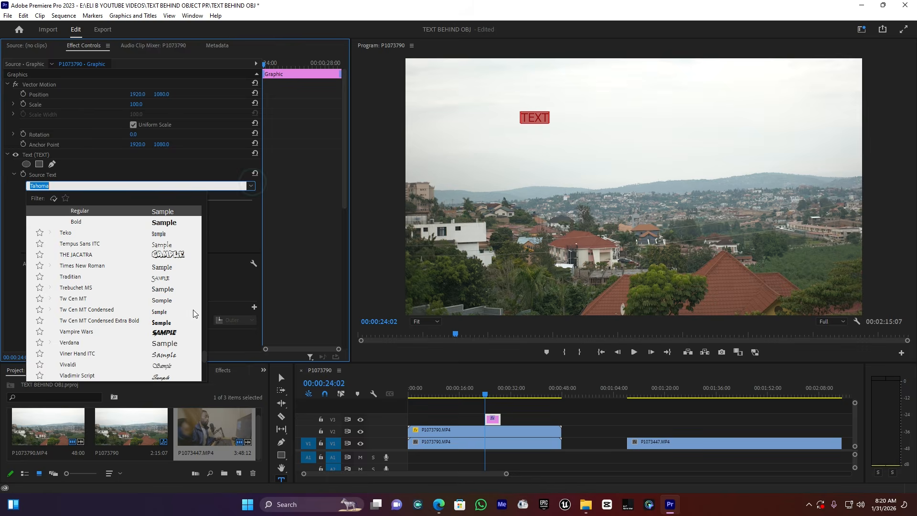
{"action": "left_click_drag", "start_coordinate": [204, 352], "coordinate": [204, 211]}
{"action": "left_click", "coordinate": [177, 330]}
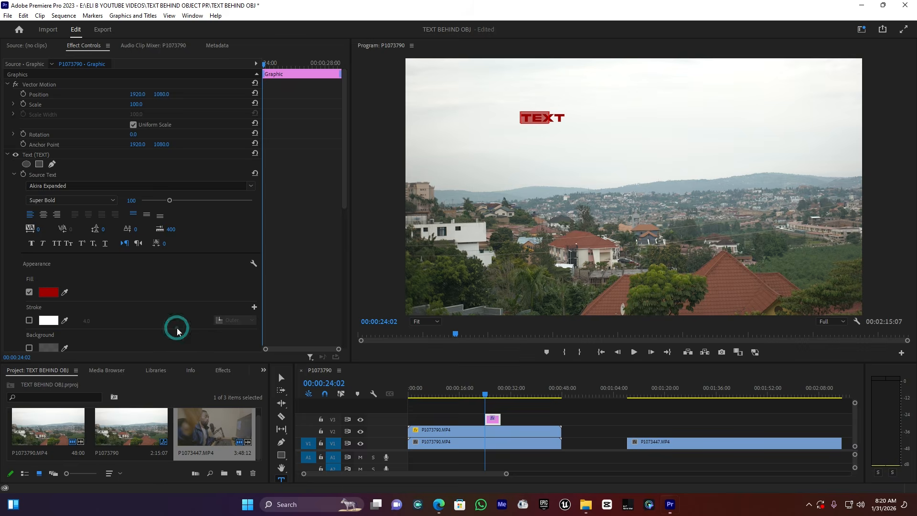
Change the text font to Anton
{"action": "left_click", "coordinate": [251, 186]}
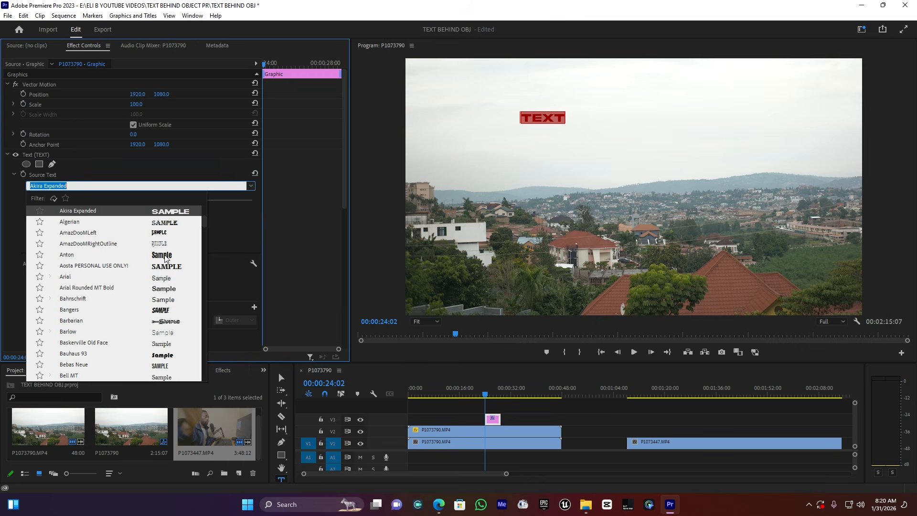
{"action": "left_click", "coordinate": [164, 254]}
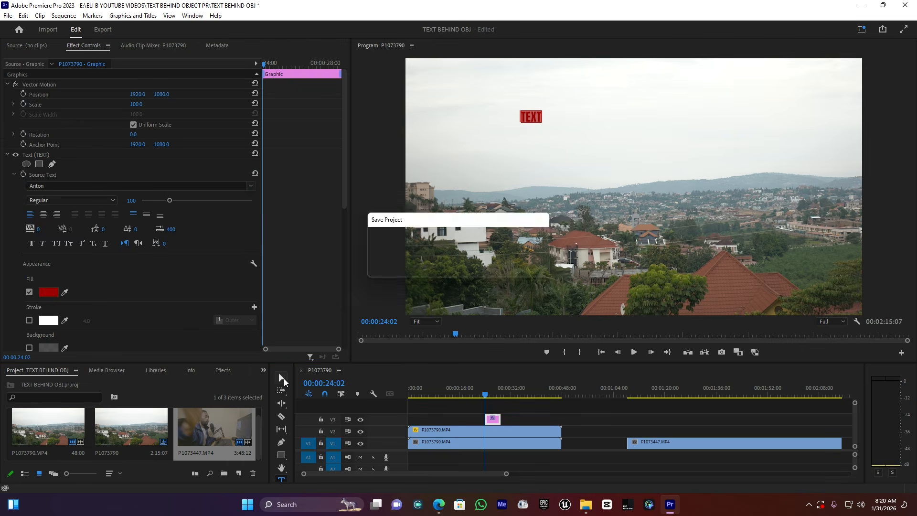
Enlarge the title and move it to the middle of the frame just above the hill line
{"action": "left_click", "coordinate": [282, 378]}
{"action": "left_click_drag", "start_coordinate": [542, 122], "coordinate": [732, 190]}
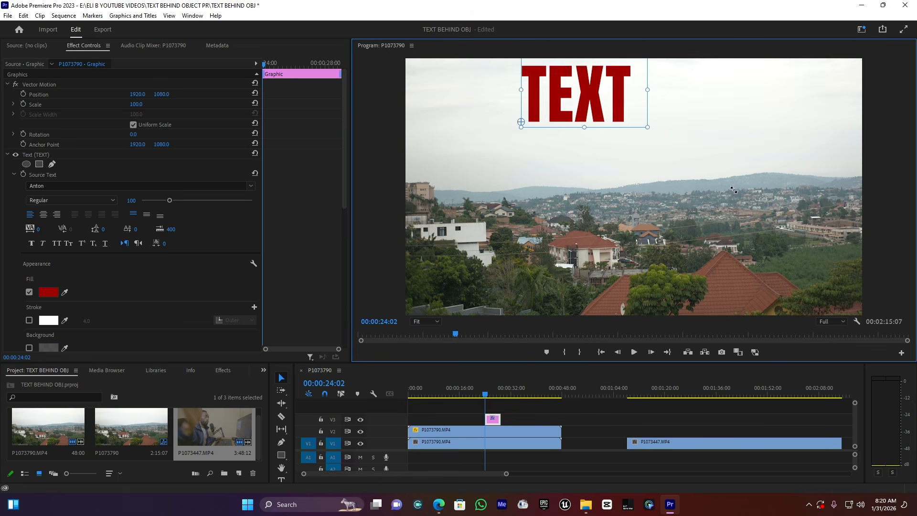
{"action": "left_click_drag", "start_coordinate": [603, 95], "coordinate": [638, 182]}
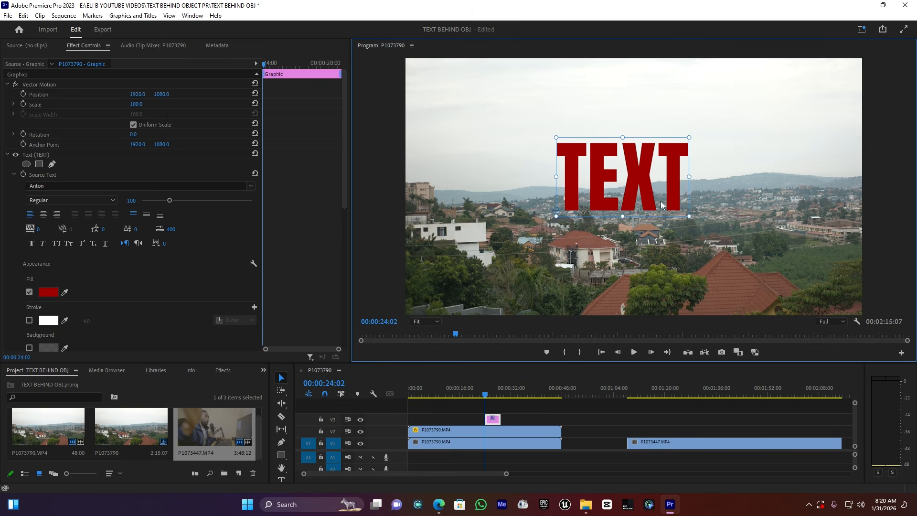
Extend the text clip so it spans the full length of the landscape clips
{"action": "left_click_drag", "start_coordinate": [487, 419], "coordinate": [391, 422]}
{"action": "left_click_drag", "start_coordinate": [500, 419], "coordinate": [562, 419]}
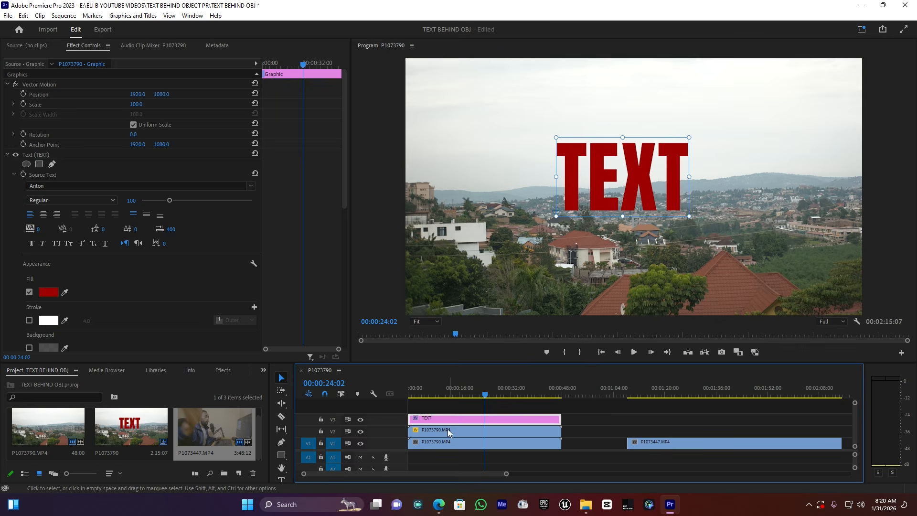
Move the masked landscape clip onto the track above the text clip so the hills overlap the letters
{"action": "left_click", "coordinate": [449, 431]}
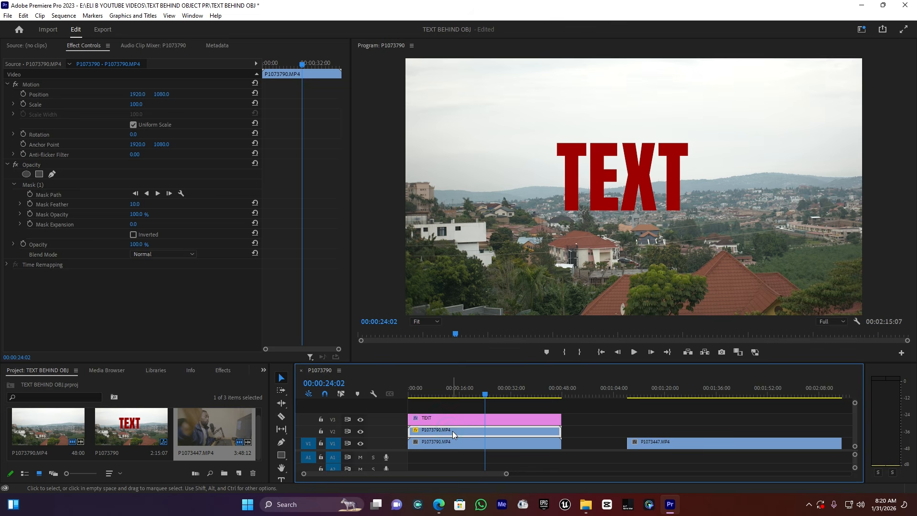
{"action": "left_click_drag", "start_coordinate": [453, 431], "coordinate": [451, 406]}
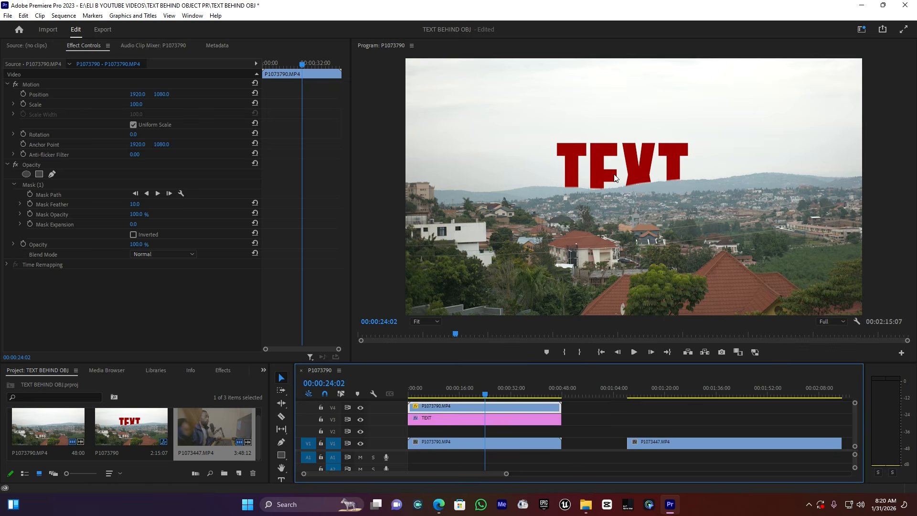
{"action": "left_click_drag", "start_coordinate": [585, 405], "coordinate": [549, 430]}
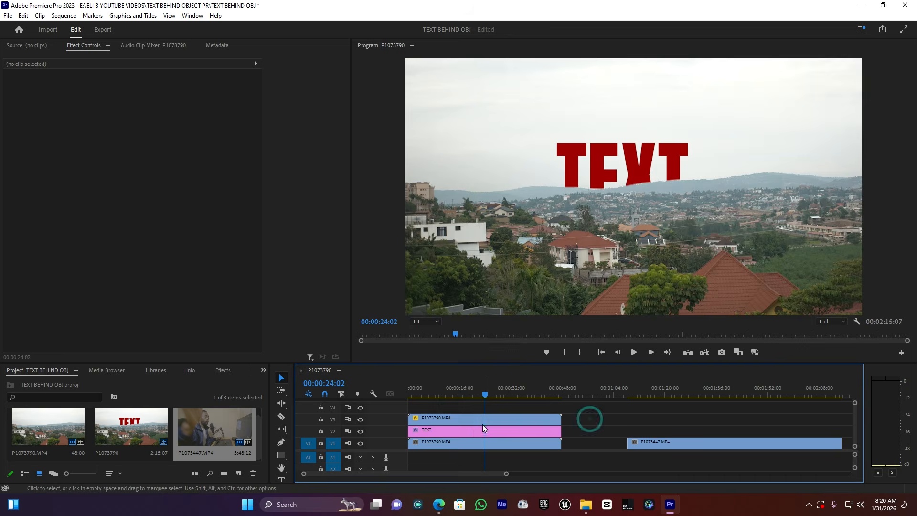
Set the text's vertical position to 1527 and add a position keyframe at the start of the clip
{"action": "left_click", "coordinate": [472, 429]}
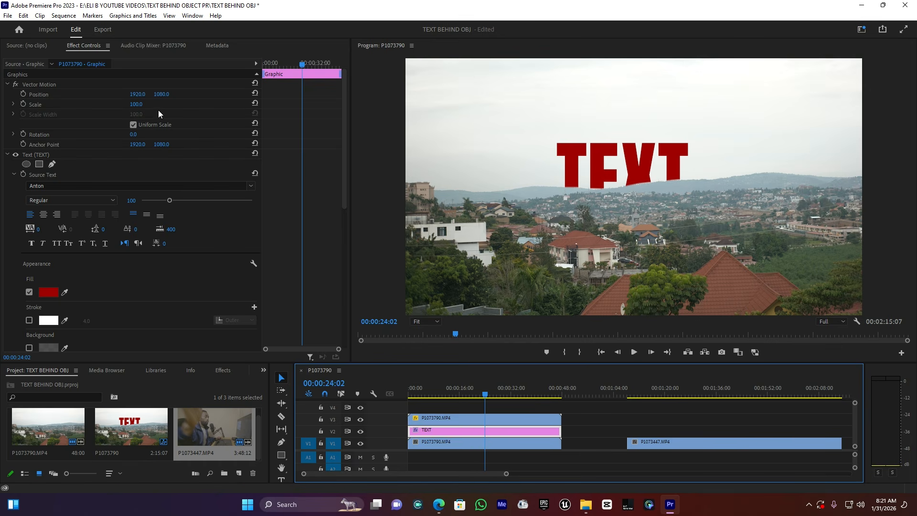
{"action": "left_click_drag", "start_coordinate": [162, 94], "coordinate": [375, 94]}
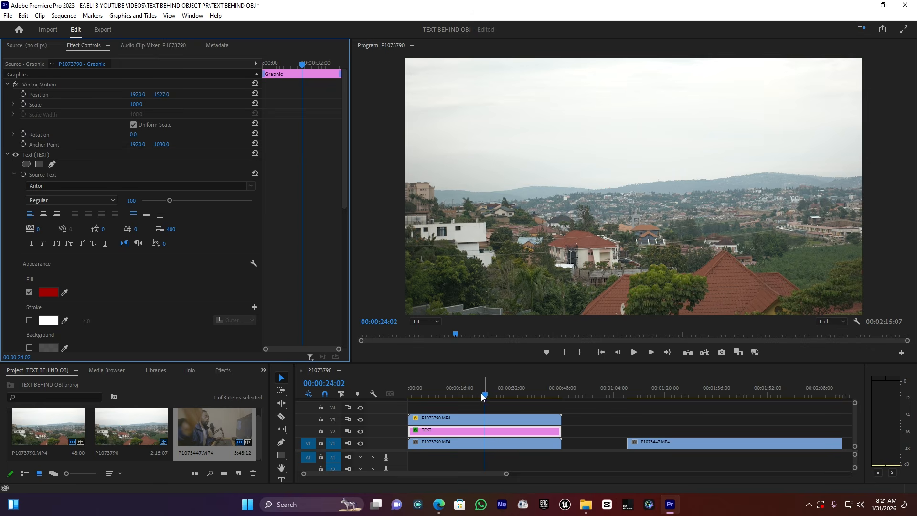
{"action": "left_click_drag", "start_coordinate": [483, 395], "coordinate": [406, 395]}
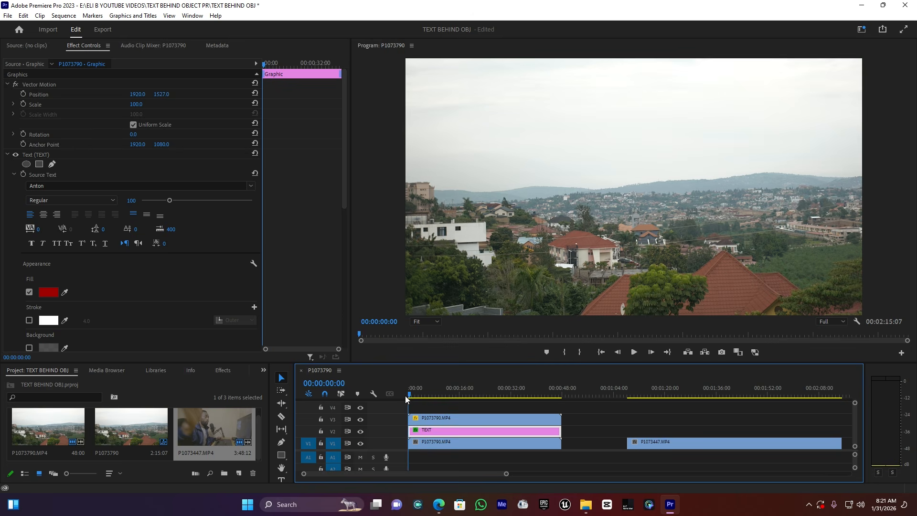
{"action": "left_click", "coordinate": [23, 94]}
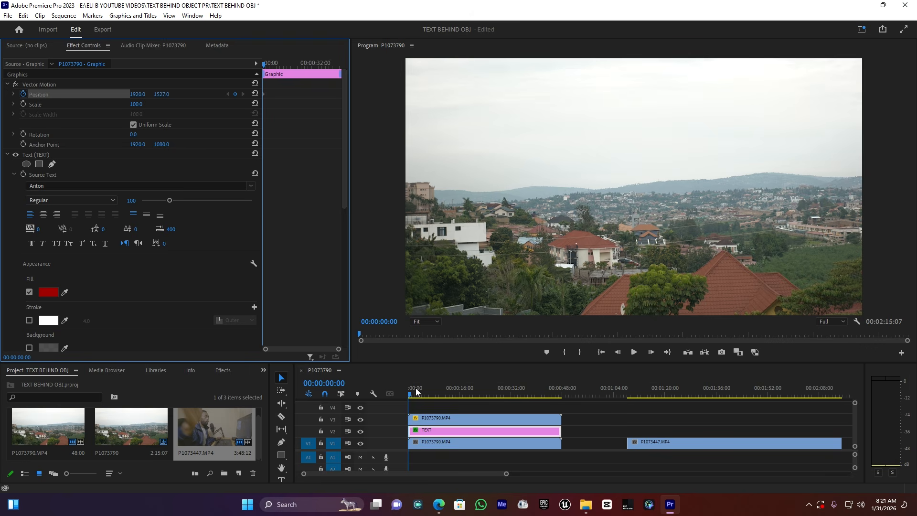
Move the first position keyframe to about 11 seconds
{"action": "left_click_drag", "start_coordinate": [410, 394], "coordinate": [474, 393]}
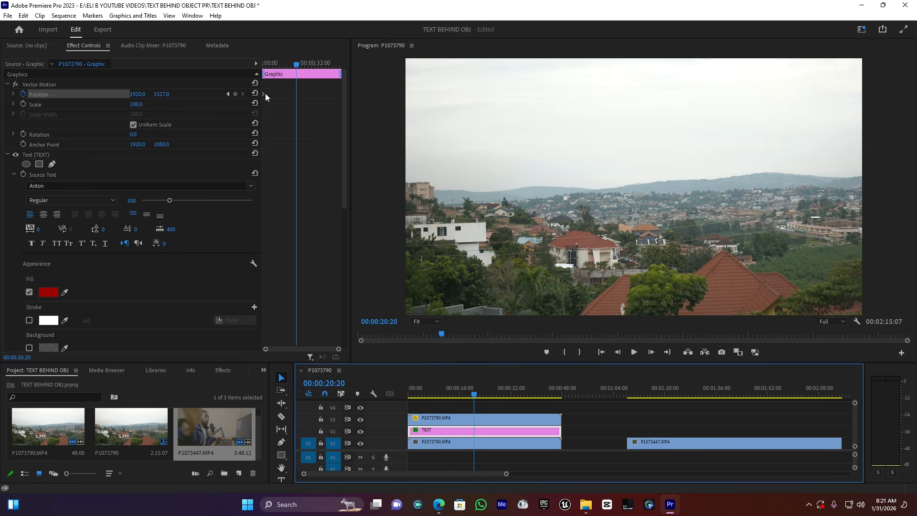
{"action": "left_click_drag", "start_coordinate": [264, 94], "coordinate": [281, 94]}
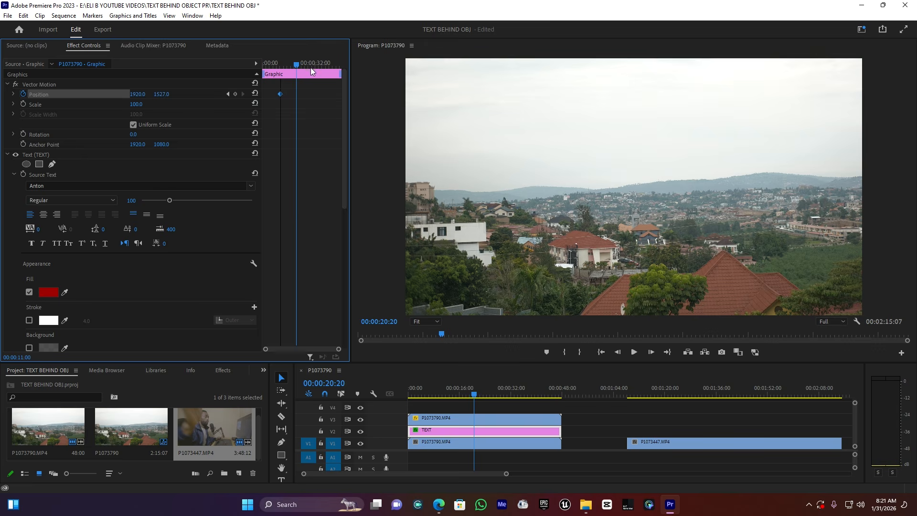
At about 25 seconds, set the text's vertical position to 648 to add a second keyframe
{"action": "mouse_move", "coordinate": [297, 61]}
{"action": "left_mouse_down"}
{"action": "mouse_move", "coordinate": [306, 64]}
{"action": "mouse_move", "coordinate": [276, 64]}
{"action": "mouse_move", "coordinate": [306, 64]}
{"action": "left_mouse_up"}
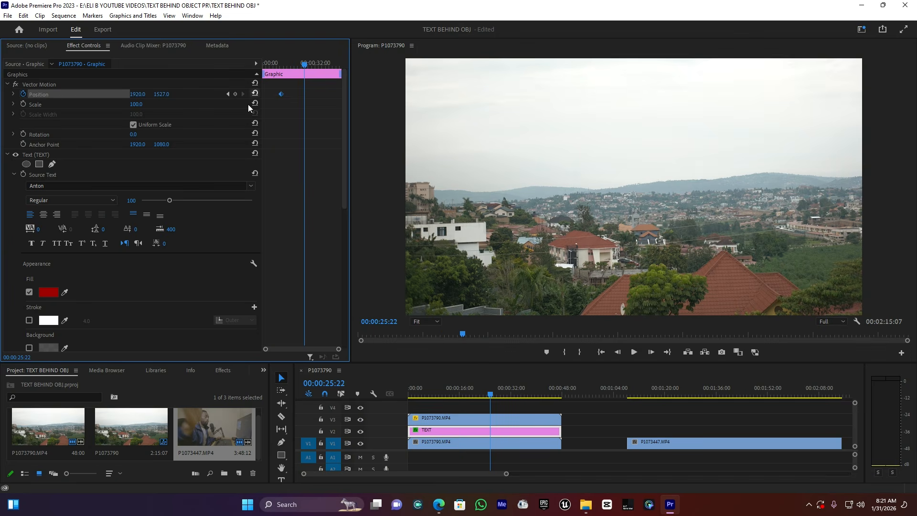
{"action": "mouse_move", "coordinate": [161, 94]}
{"action": "left_mouse_down"}
{"action": "mouse_move", "coordinate": [0, 94]}
{"action": "mouse_move", "coordinate": [160, 94]}
{"action": "left_mouse_up"}
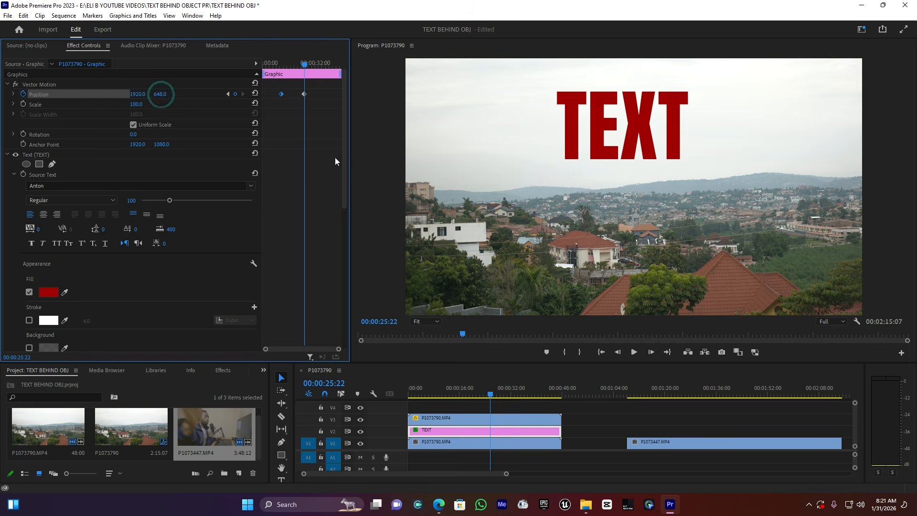
Play back the rising text animation from before the first keyframe
{"action": "left_click", "coordinate": [276, 63]}
{"action": "key", "text": "space"}
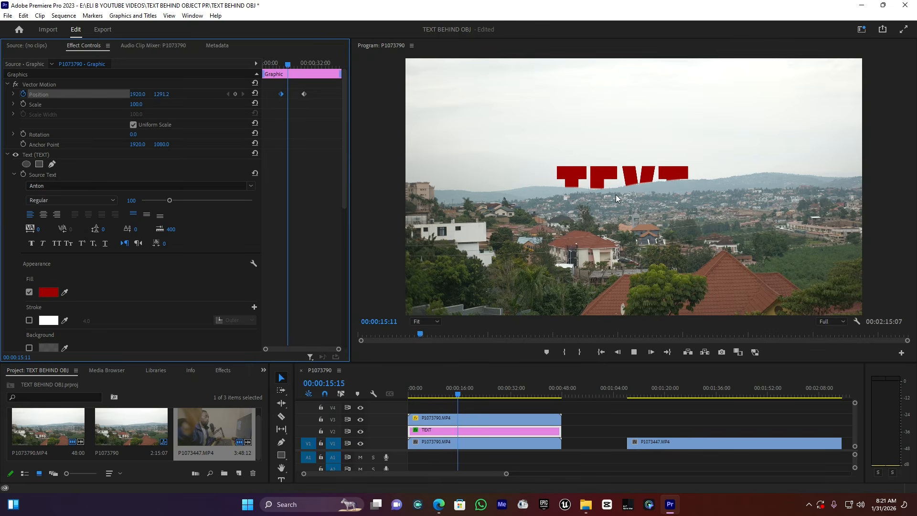
Move the second position keyframe earlier, to about 17 seconds, and replay the animation from the clip's start
{"action": "key", "text": "space"}
{"action": "left_click_drag", "start_coordinate": [304, 94], "coordinate": [293, 94]}
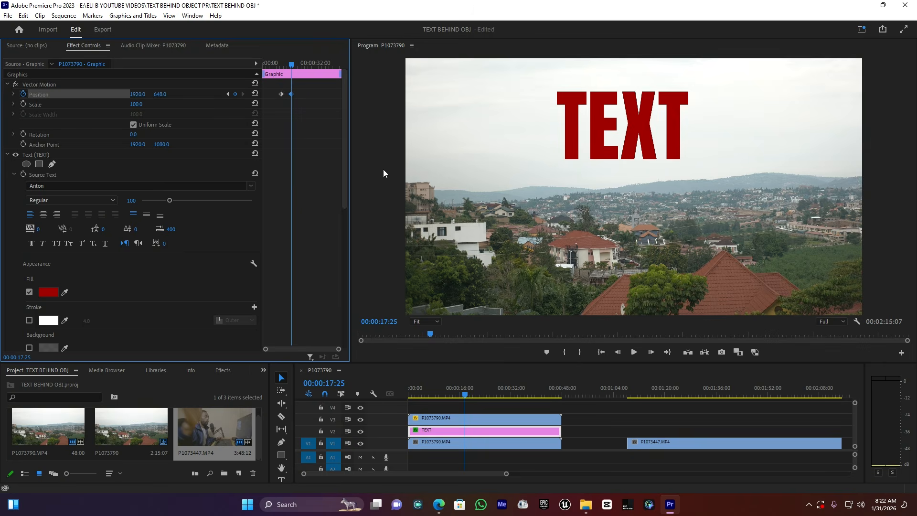
{"action": "left_click", "coordinate": [284, 63]}
{"action": "key", "text": "space"}
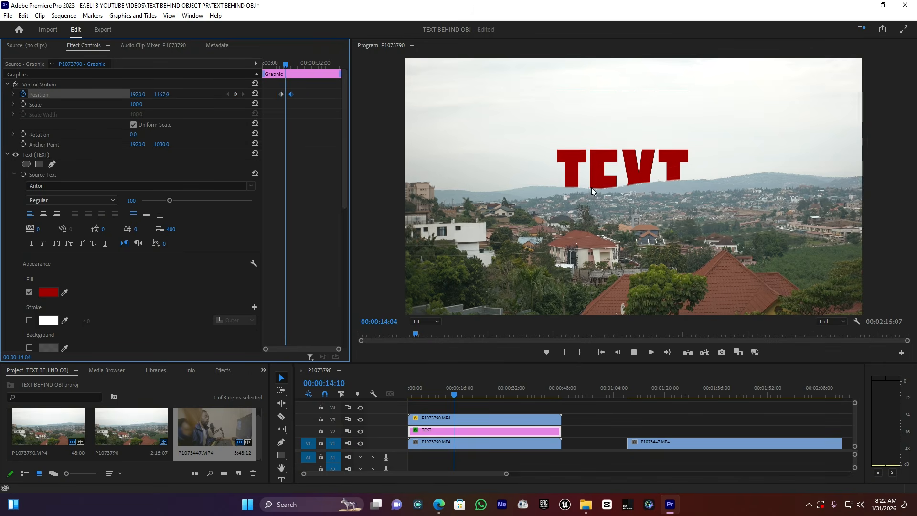
Adjust the mask feather of the masked hill clip on the top track
{"action": "left_click", "coordinate": [455, 421]}
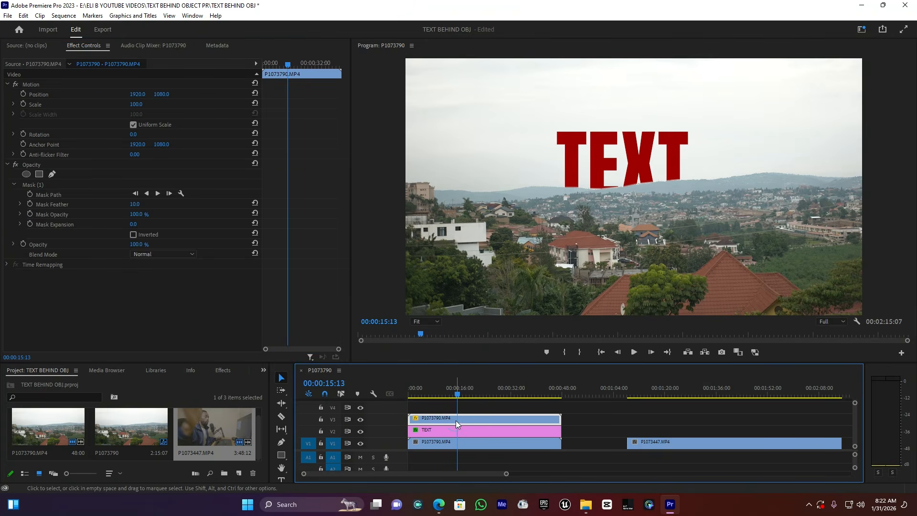
{"action": "left_click", "coordinate": [137, 204]}
{"action": "mouse_move", "coordinate": [137, 204]}
{"action": "left_mouse_down"}
{"action": "mouse_move", "coordinate": [167, 204]}
{"action": "mouse_move", "coordinate": [139, 205]}
{"action": "left_mouse_up"}
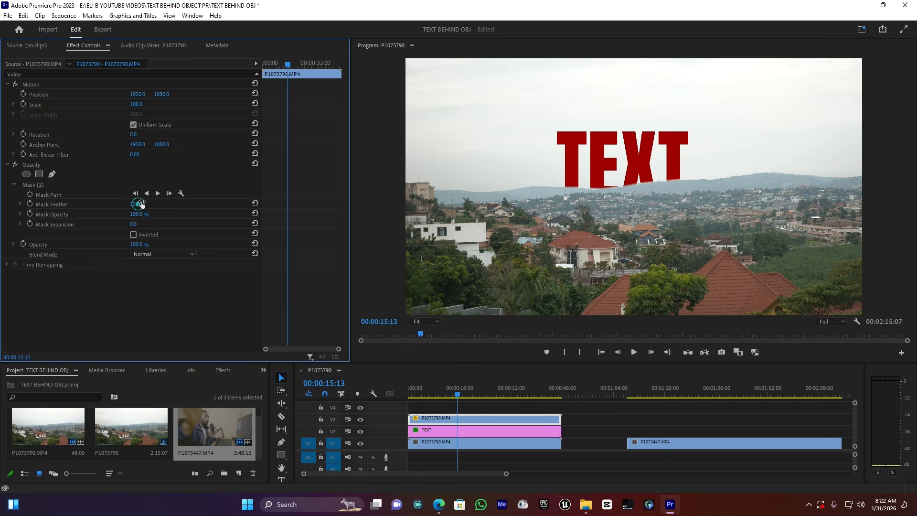
Replay the rising text animation from the start of the clip
{"action": "left_click", "coordinate": [466, 433]}
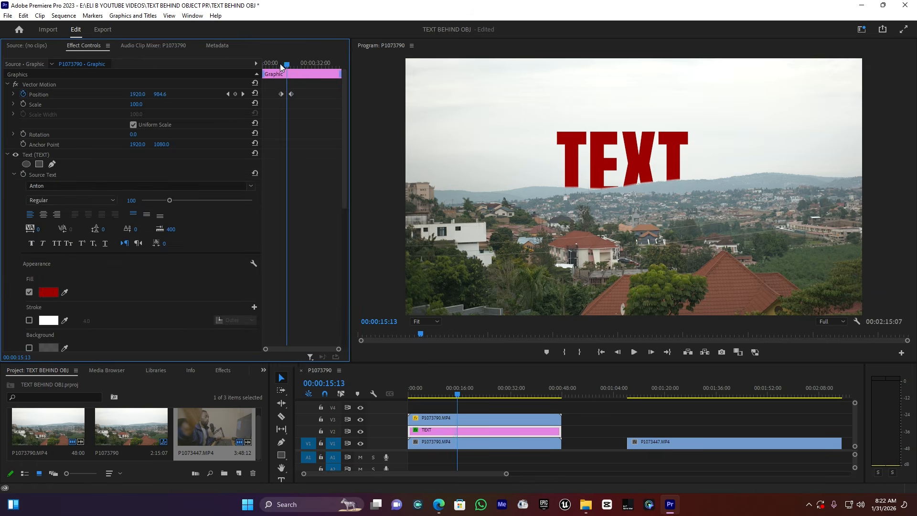
{"action": "left_click", "coordinate": [279, 64]}
{"action": "key", "text": "space"}
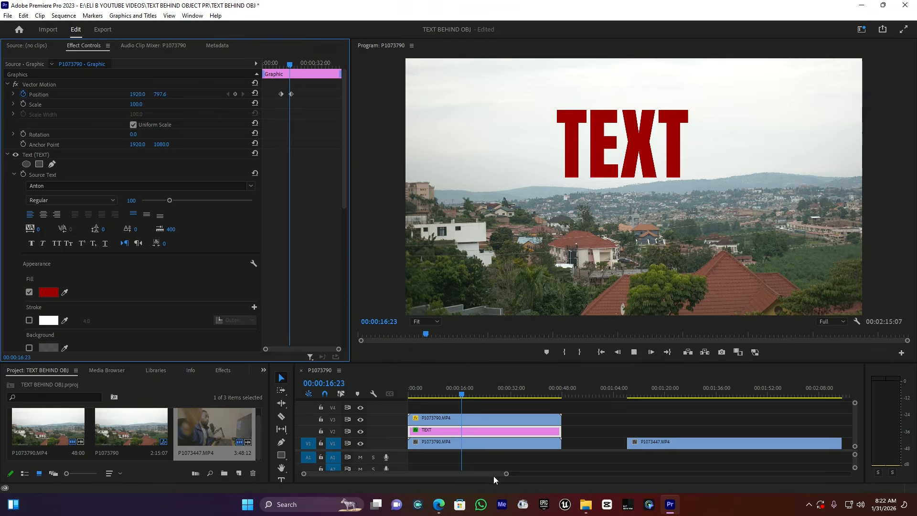
{"action": "key", "text": "space"}
Duplicate the talking-head clip onto the track directly above it
{"action": "left_click_drag", "start_coordinate": [507, 473], "coordinate": [560, 473]}
{"action": "left_click", "coordinate": [575, 396]}
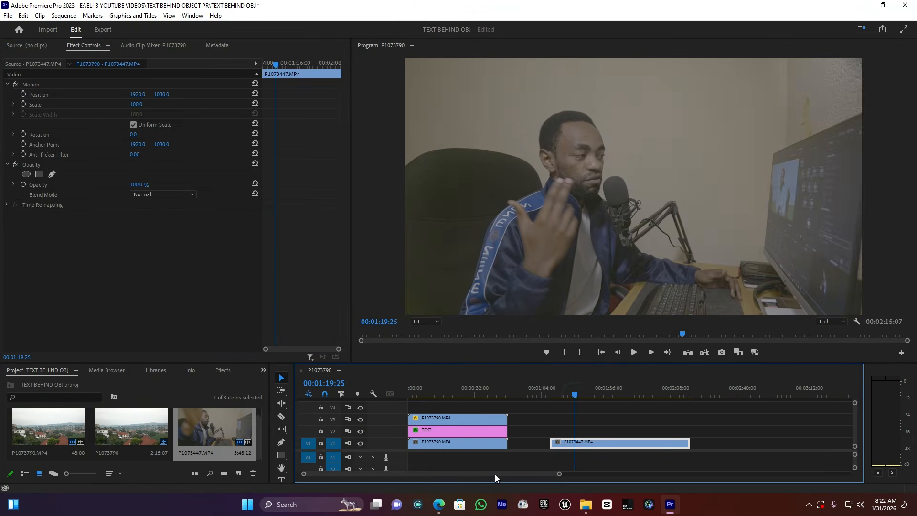
{"action": "left_click_drag", "start_coordinate": [495, 475], "coordinate": [528, 476]}
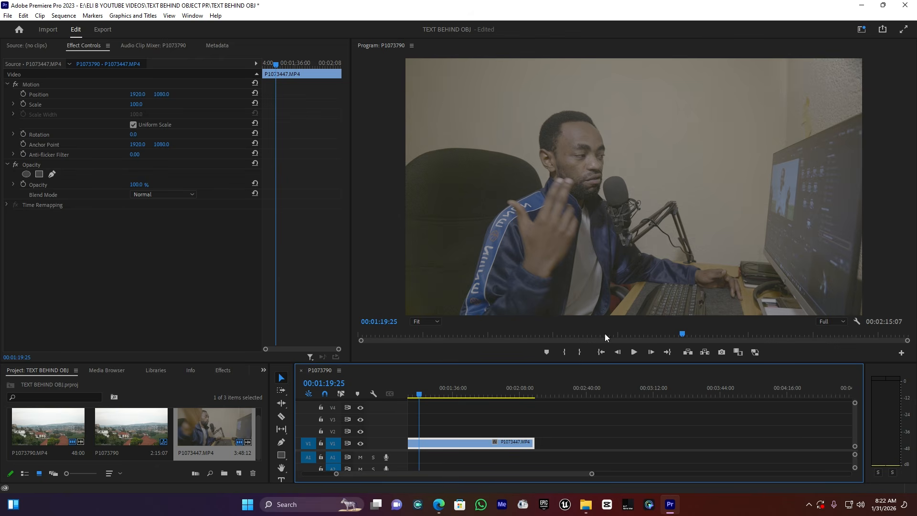
{"action": "scroll", "coordinate": [598, 475], "scroll_direction": "down", "scroll_amount": 5}
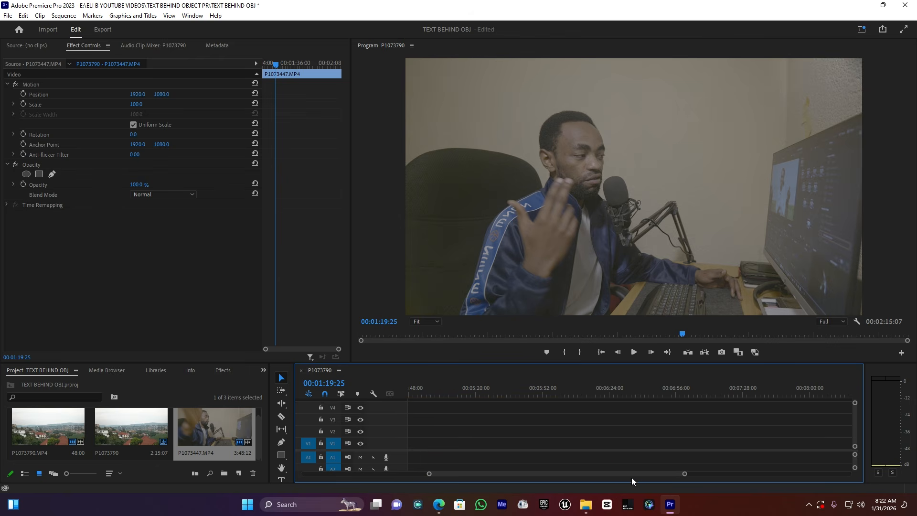
{"action": "left_click_drag", "start_coordinate": [632, 473], "coordinate": [498, 476]}
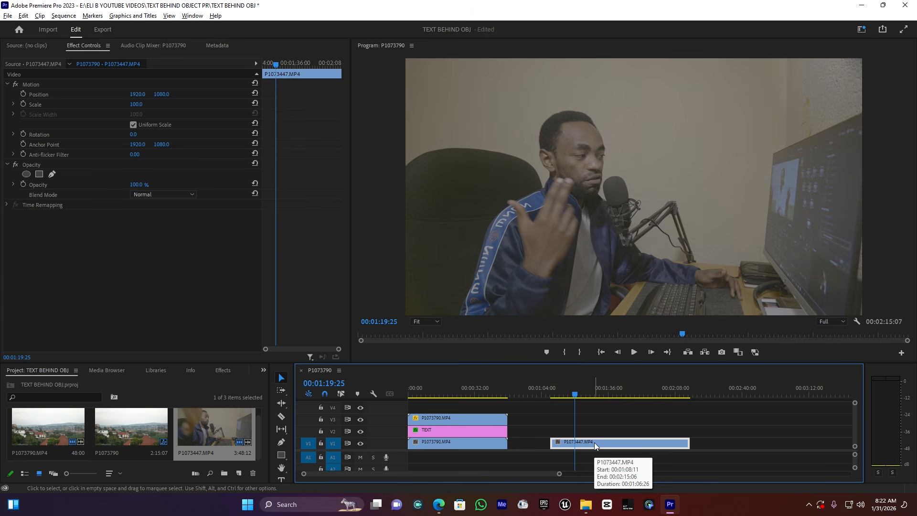
{"action": "left_click_drag", "start_coordinate": [594, 443], "coordinate": [594, 432]}
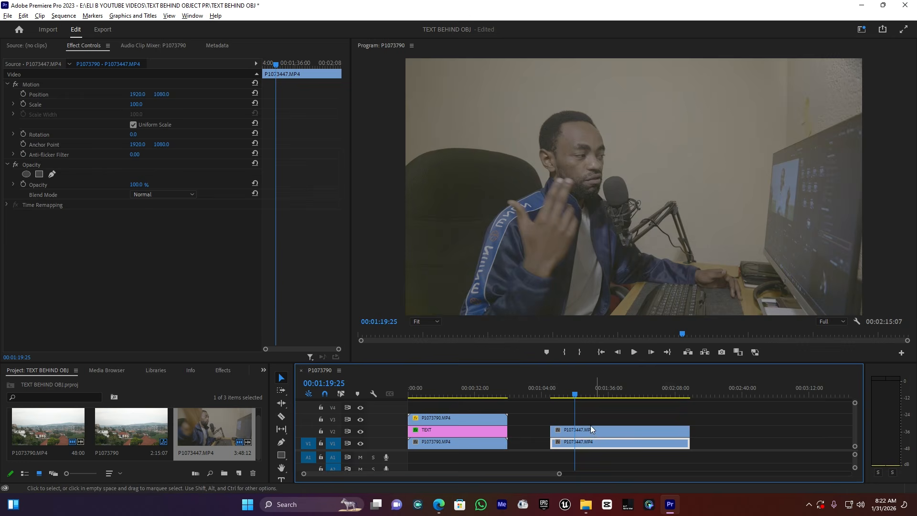
{"action": "left_click", "coordinate": [591, 433]}
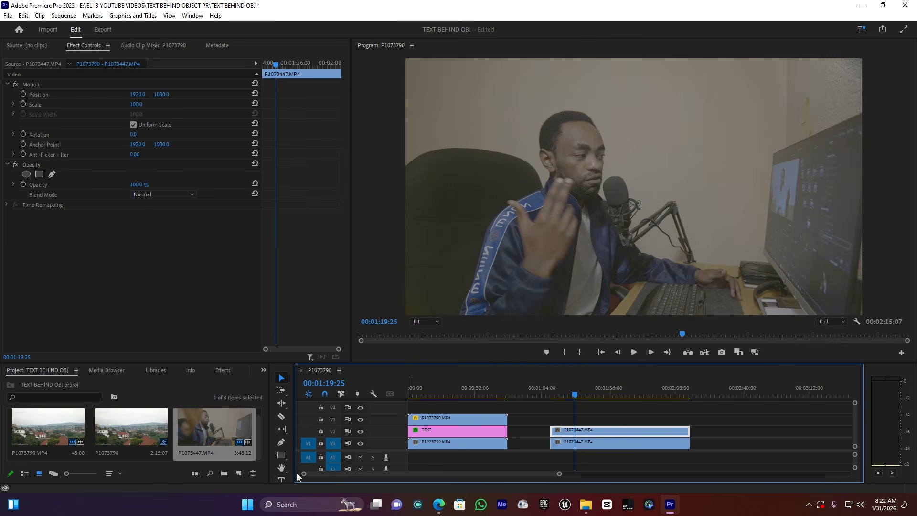
Create a text layer reading ANIMATION over the talking-head clip
{"action": "left_click", "coordinate": [282, 479]}
{"action": "left_click", "coordinate": [489, 152]}
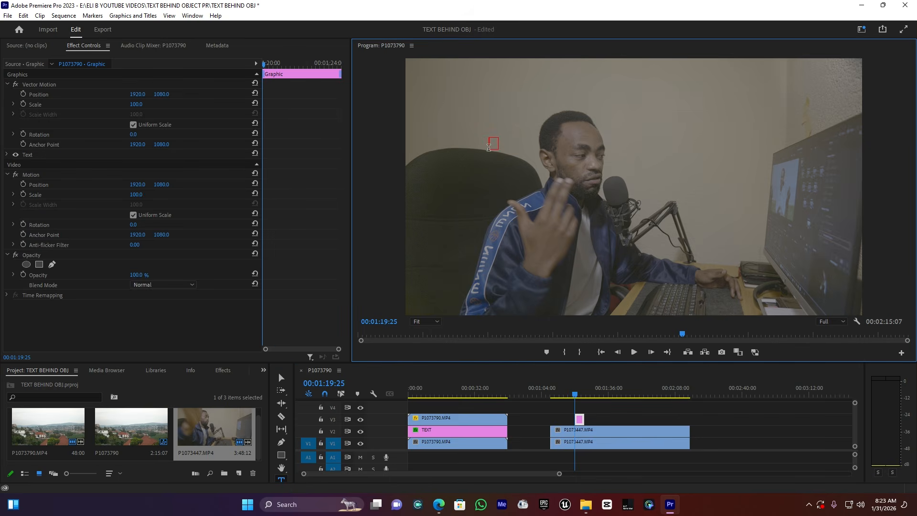
{"action": "type", "text": "ANIMATION"}
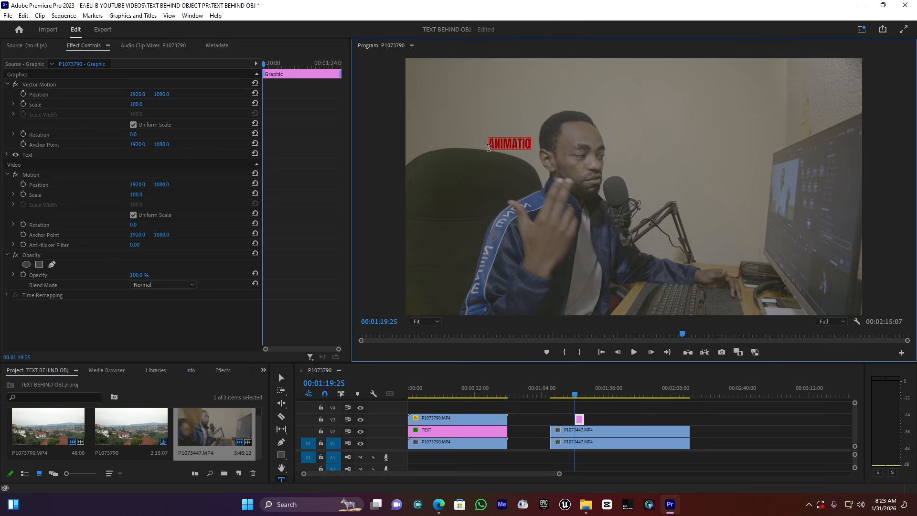
Enlarge the ANIMATION text and move it slightly lower across the upper part of the frame
{"action": "left_click", "coordinate": [281, 378]}
{"action": "left_click_drag", "start_coordinate": [647, 188], "coordinate": [717, 212]}
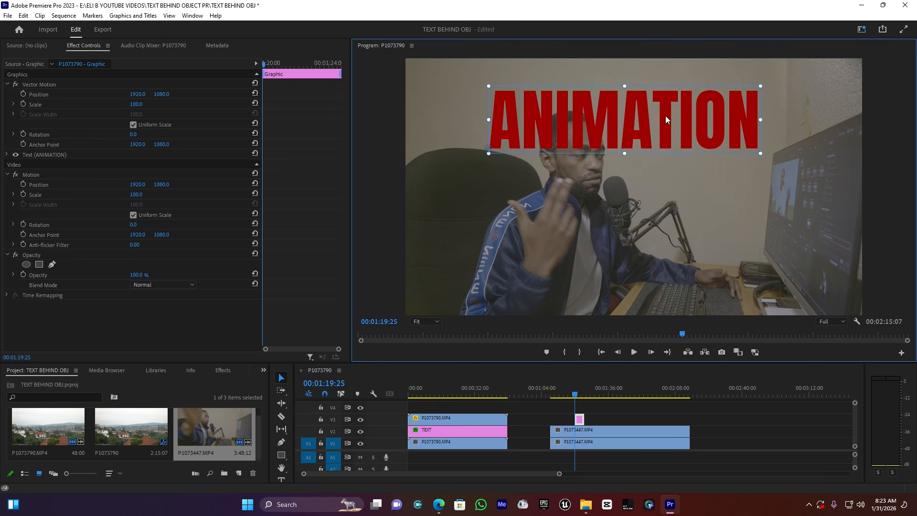
{"action": "left_click_drag", "start_coordinate": [649, 139], "coordinate": [644, 150]}
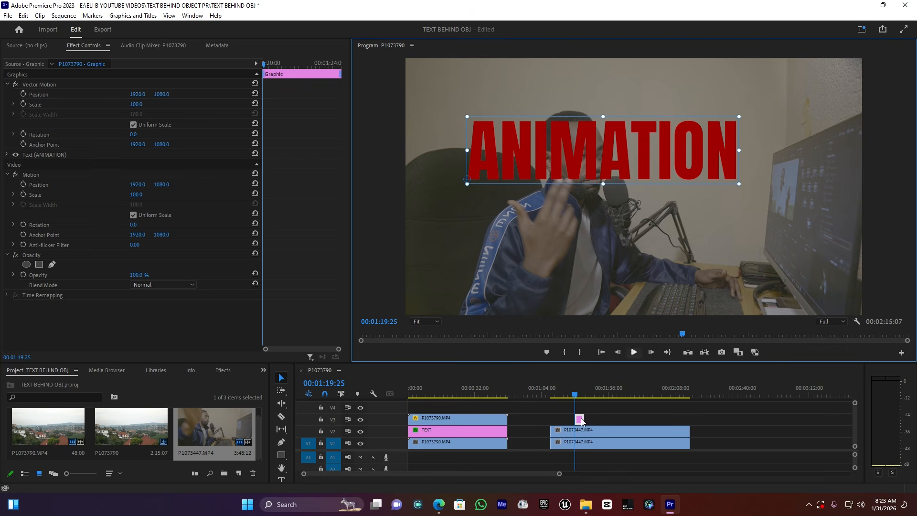
Extend the ANIMATION text clip to the talking-head clip's length and stack it between the two talking-head copies
{"action": "left_click_drag", "start_coordinate": [584, 419], "coordinate": [689, 420]}
{"action": "mouse_move", "coordinate": [576, 421]}
{"action": "left_mouse_down"}
{"action": "mouse_move", "coordinate": [551, 419]}
{"action": "mouse_move", "coordinate": [586, 431]}
{"action": "left_mouse_up"}
{"action": "left_click", "coordinate": [594, 434]}
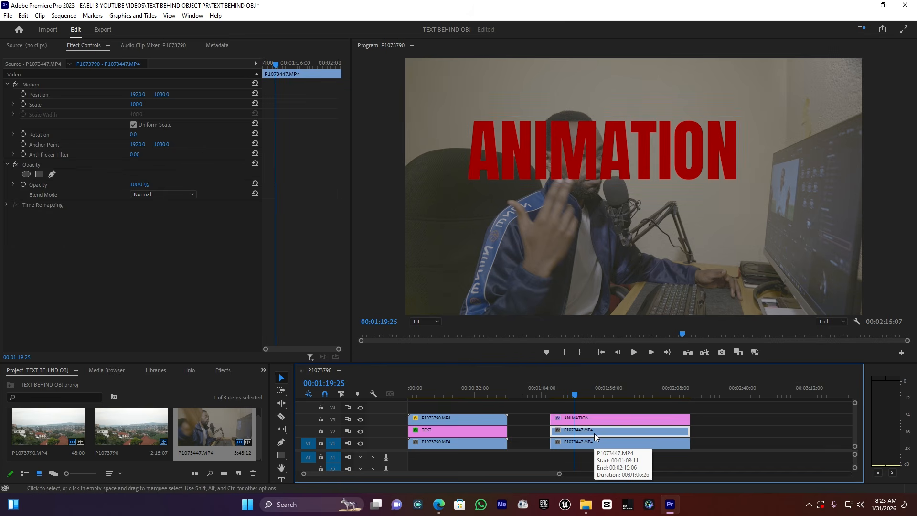
{"action": "left_click_drag", "start_coordinate": [597, 431], "coordinate": [596, 407]}
{"action": "left_click_drag", "start_coordinate": [531, 408], "coordinate": [614, 424]}
{"action": "left_click", "coordinate": [756, 420]}
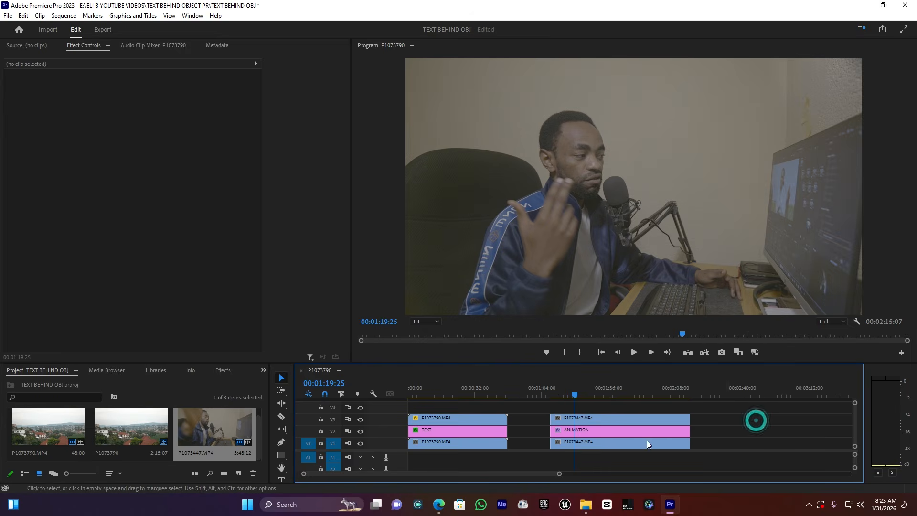
Apply the Color Key effect to the top talking-head clip
{"action": "left_click", "coordinate": [584, 420]}
{"action": "left_click", "coordinate": [587, 442]}
{"action": "left_click", "coordinate": [591, 415]}
{"action": "left_click", "coordinate": [589, 430]}
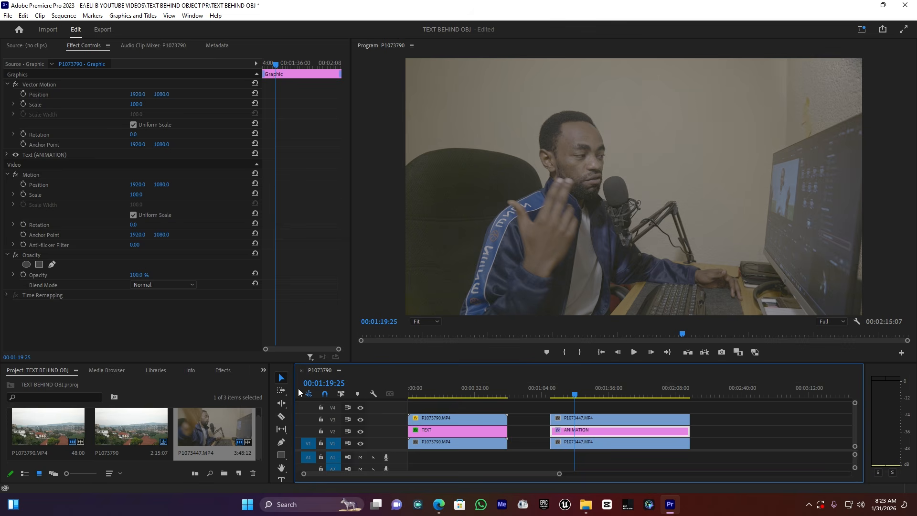
{"action": "left_click", "coordinate": [226, 372]}
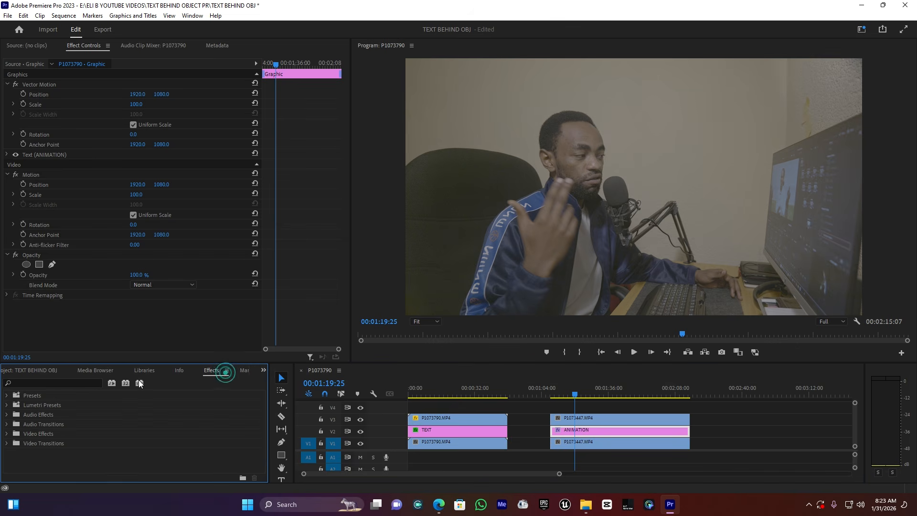
{"action": "left_click", "coordinate": [64, 382]}
{"action": "left_click", "coordinate": [64, 383]}
{"action": "type", "text": "COLOR KEY"}
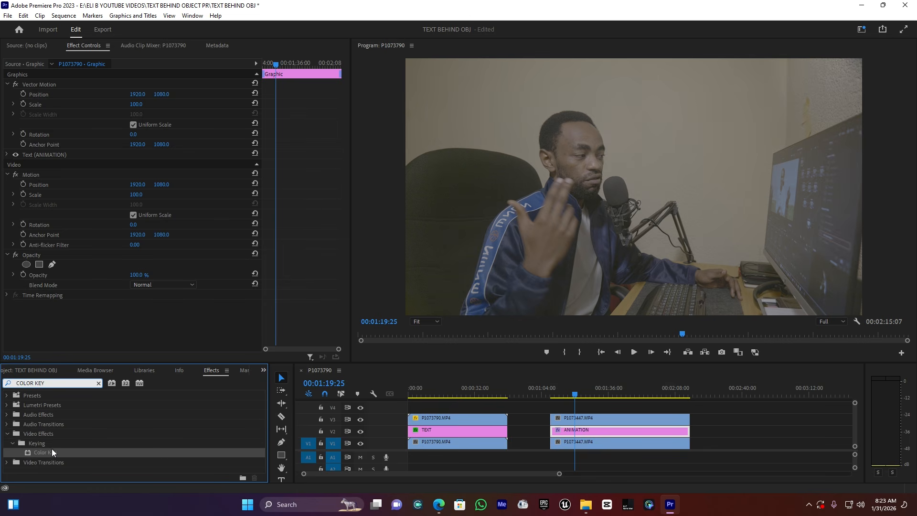
{"action": "left_click_drag", "start_coordinate": [47, 451], "coordinate": [607, 417]}
{"action": "left_click", "coordinate": [596, 419]}
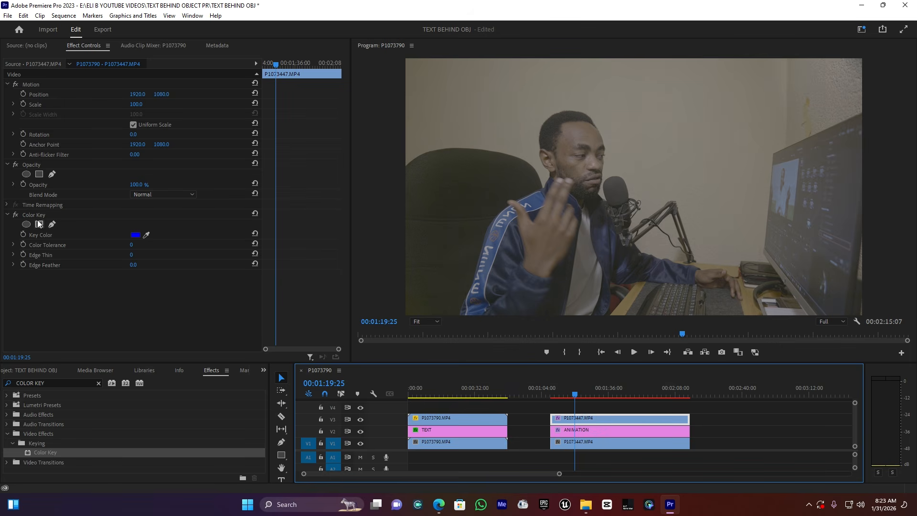
Key out the background wall colour, with Color Tolerance 22, Edge Thin -5 and Edge Feather 14.8
{"action": "left_click", "coordinate": [148, 237]}
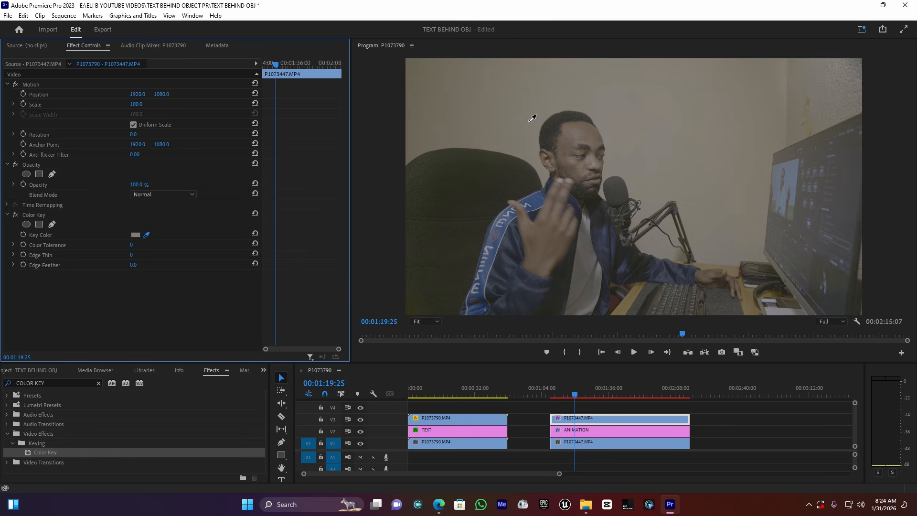
{"action": "left_click", "coordinate": [561, 195]}
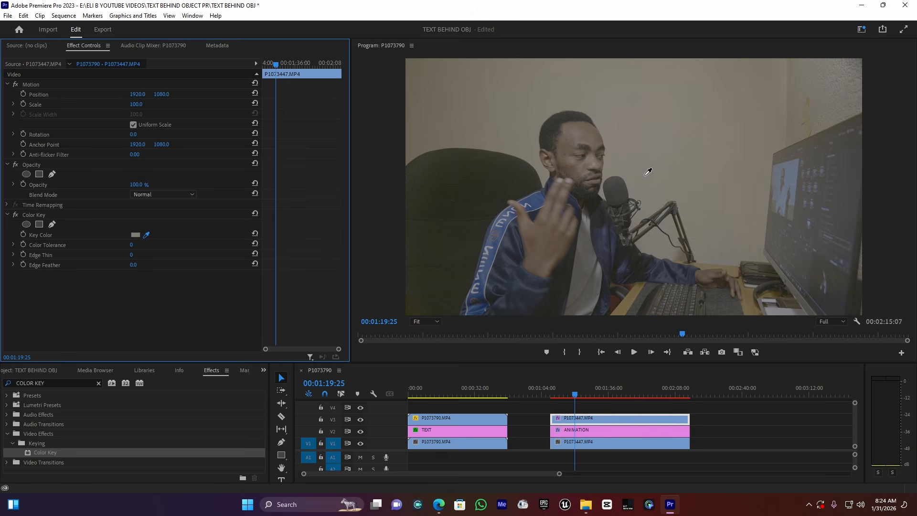
{"action": "left_click", "coordinate": [658, 154]}
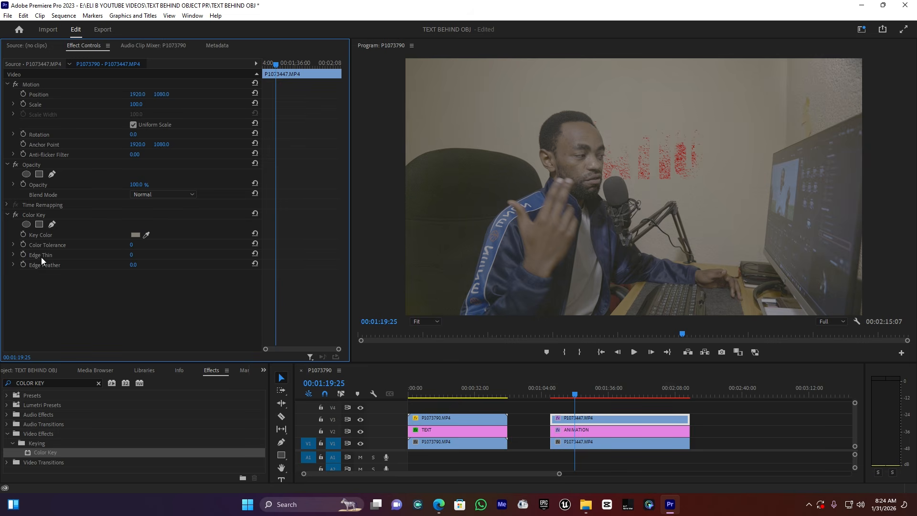
{"action": "mouse_move", "coordinate": [133, 247]}
{"action": "left_mouse_down"}
{"action": "mouse_move", "coordinate": [145, 247]}
{"action": "mouse_move", "coordinate": [133, 245]}
{"action": "left_mouse_up"}
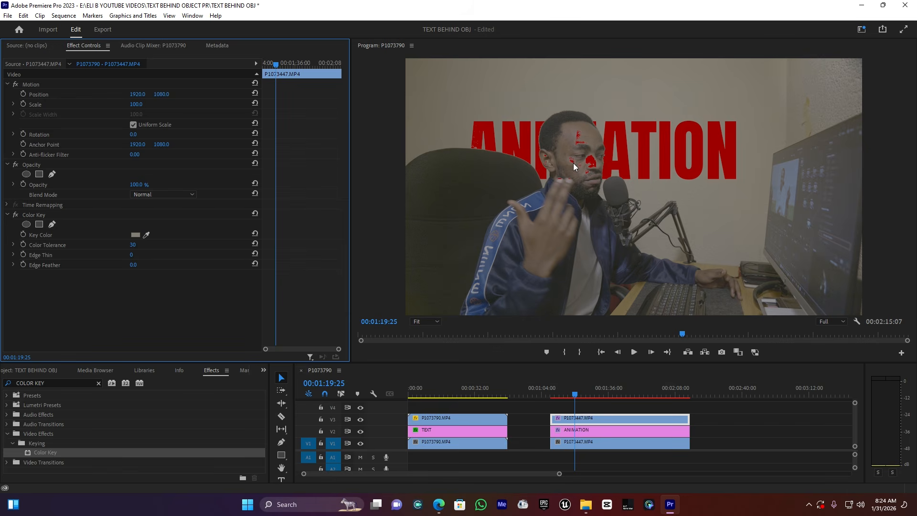
{"action": "left_click_drag", "start_coordinate": [129, 255], "coordinate": [131, 248]}
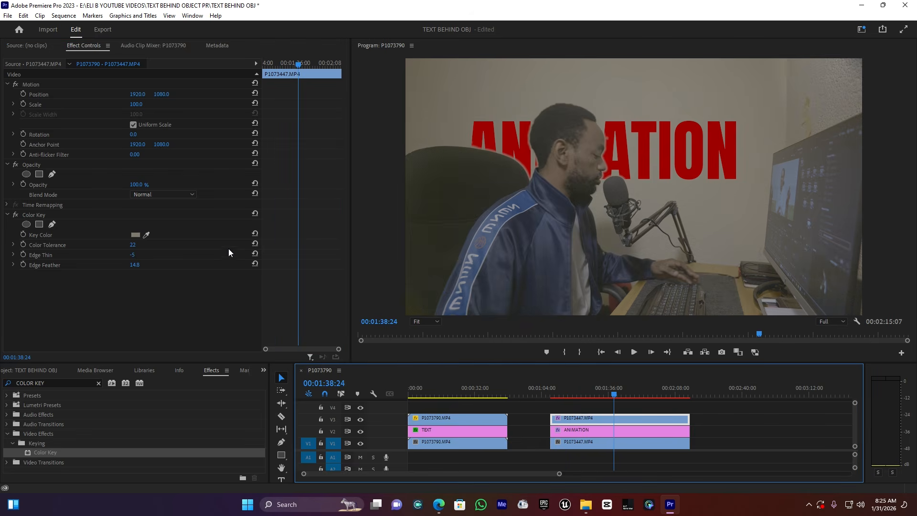
Play and scrub through the talking-head clip to check the keyed text-behind effect
{"action": "key", "text": "space"}
{"action": "left_click", "coordinate": [610, 395]}
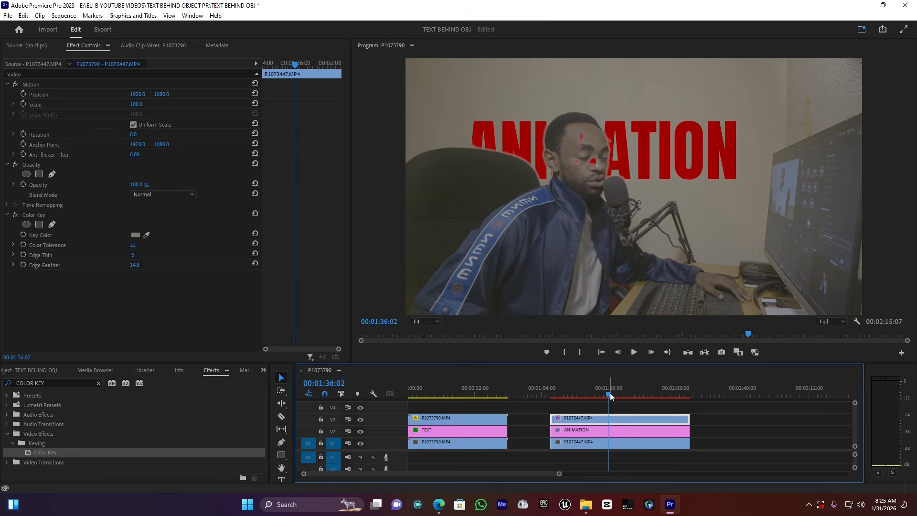
{"action": "left_click", "coordinate": [618, 394]}
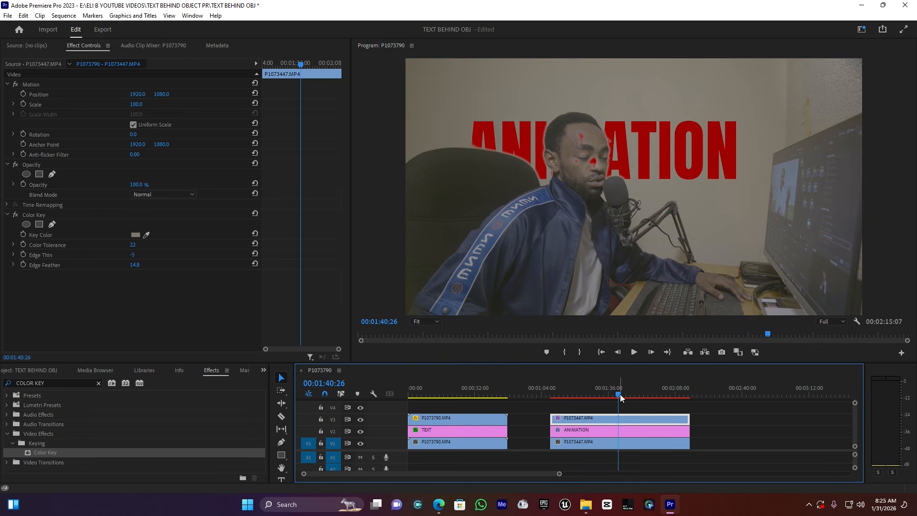
{"action": "left_click", "coordinate": [623, 392]}
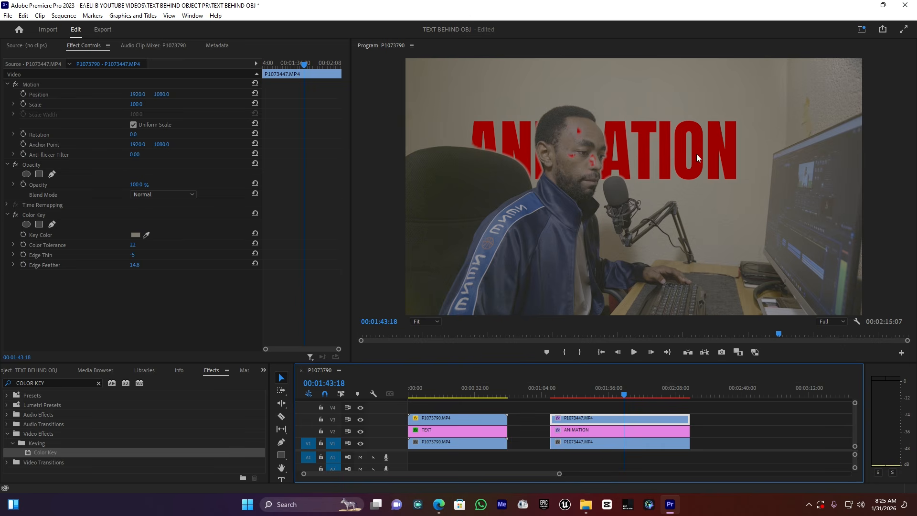
{"action": "left_click", "coordinate": [638, 394]}
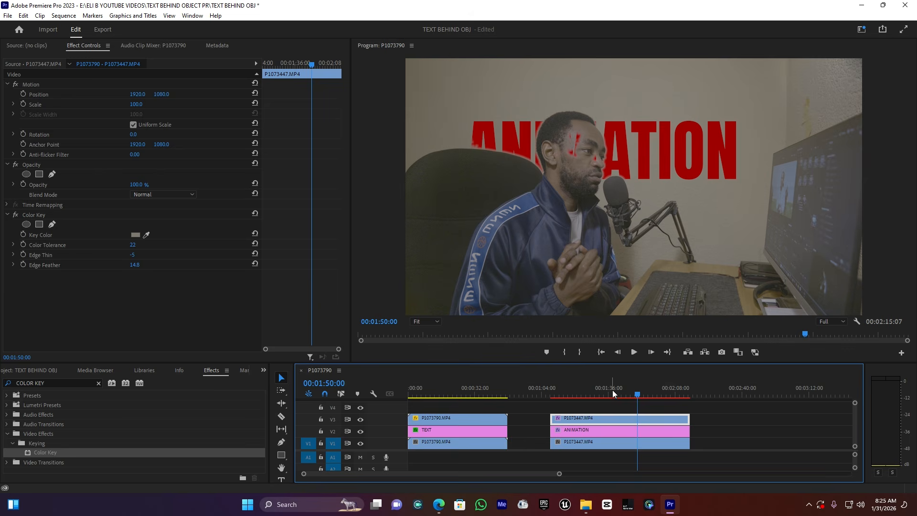
{"action": "left_click", "coordinate": [133, 245]}
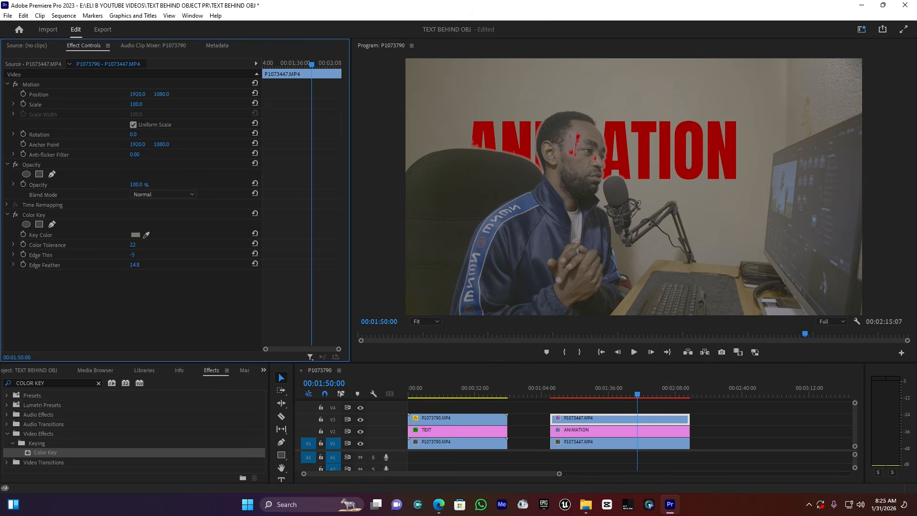
{"action": "left_click", "coordinate": [134, 244]}
Set the ANIMATION text's vertical position to 1663
{"action": "left_click", "coordinate": [611, 431]}
{"action": "left_click_drag", "start_coordinate": [161, 94], "coordinate": [416, 95]}
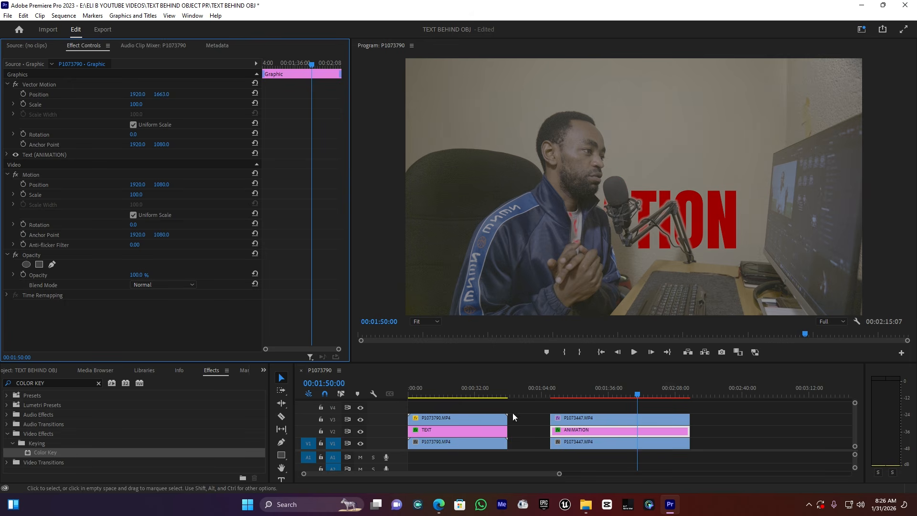